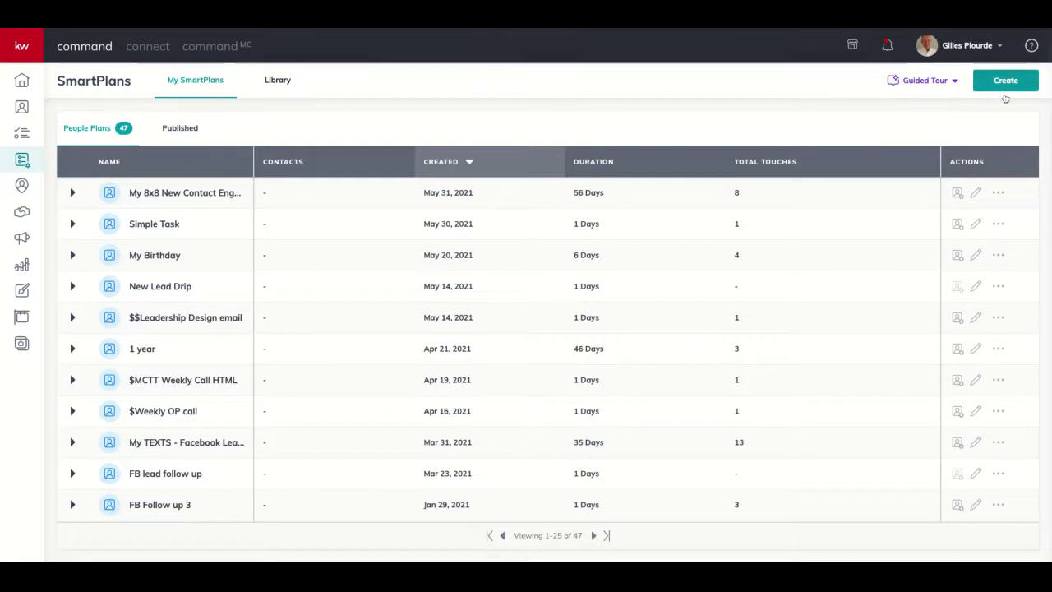
Step: Create a new SmartPlan named "Test 66 day challenge"
{"action": "left_click", "coordinate": [574, 159]}
{"action": "left_click", "coordinate": [1009, 82]}
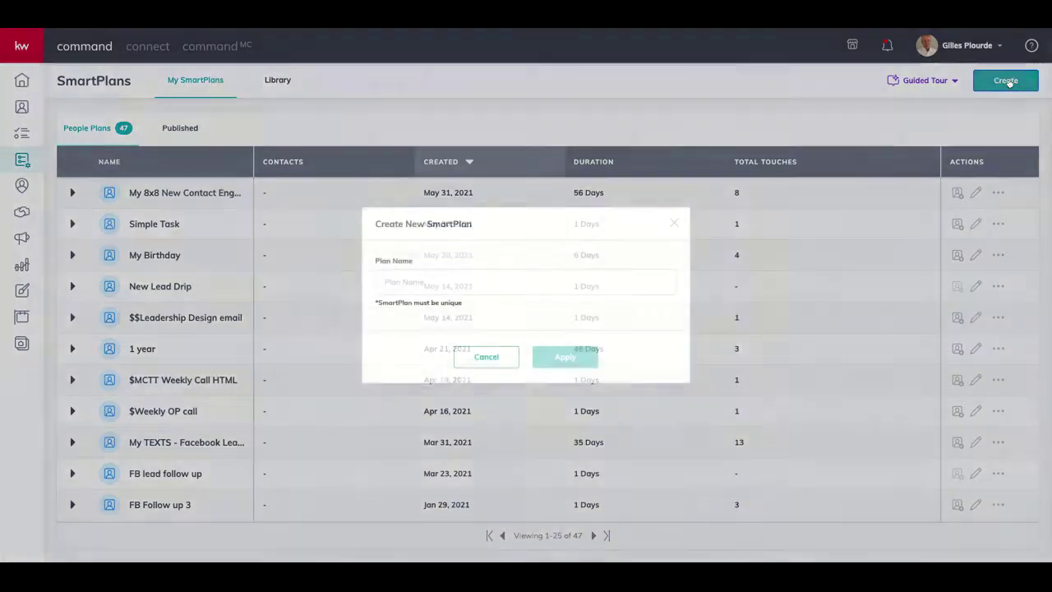
{"action": "left_click", "coordinate": [434, 282]}
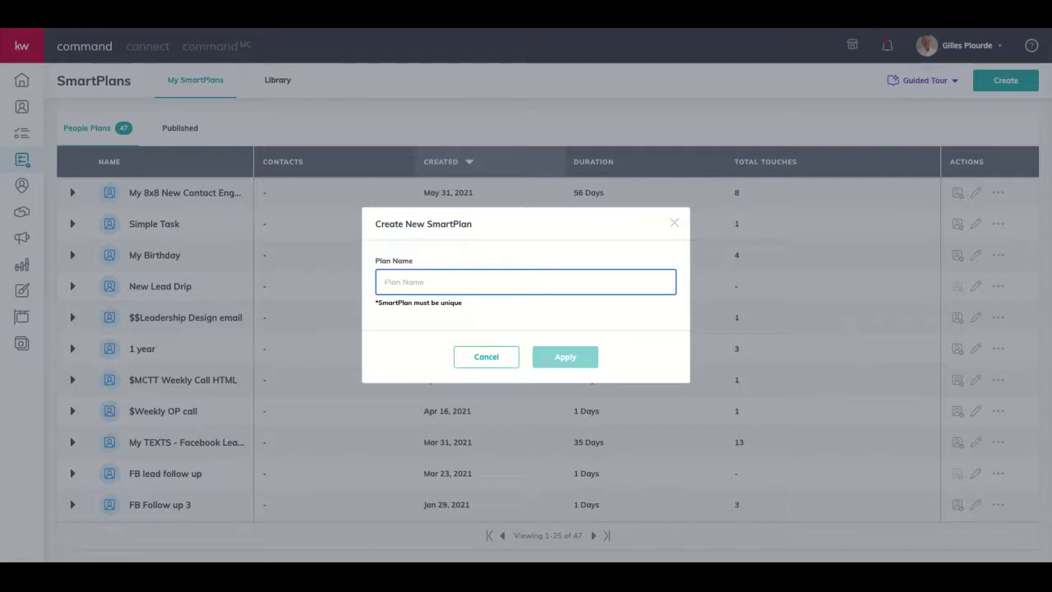
{"action": "type", "text": "Test 66 day challenge"}
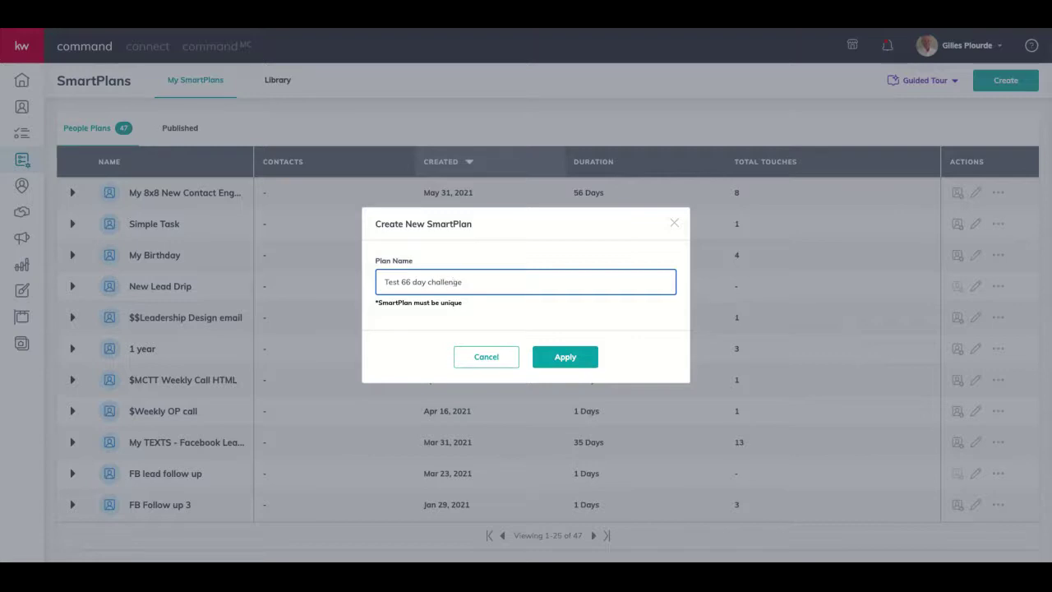
{"action": "left_click", "coordinate": [567, 358]}
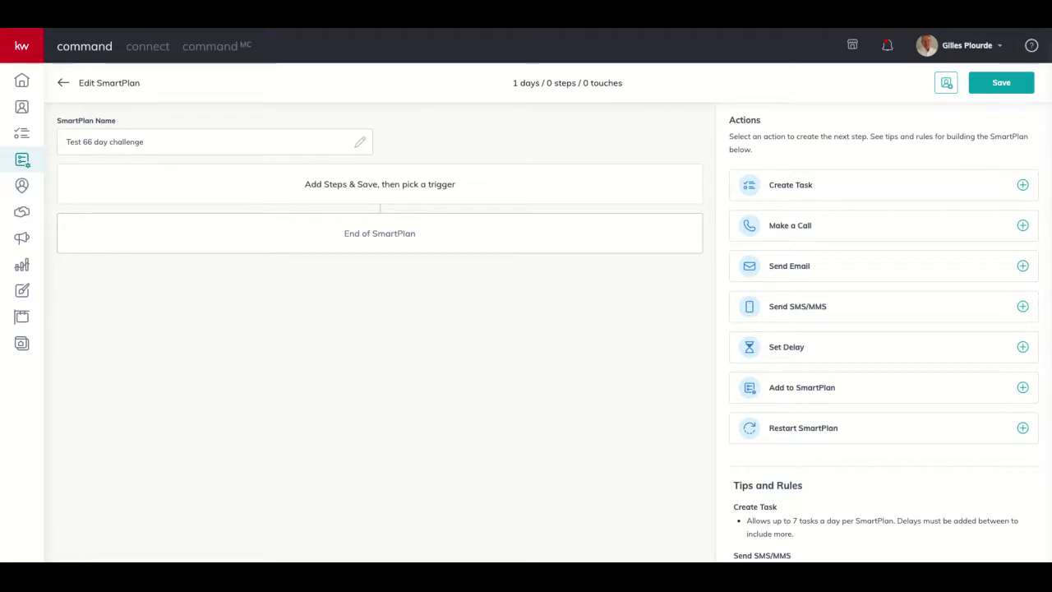
Step: Review the available actions and the tips and rules for building the SmartPlan
{"action": "left_click", "coordinate": [1001, 85]}
{"action": "scroll", "coordinate": [832, 403], "scroll_direction": "down", "scroll_amount": 4}
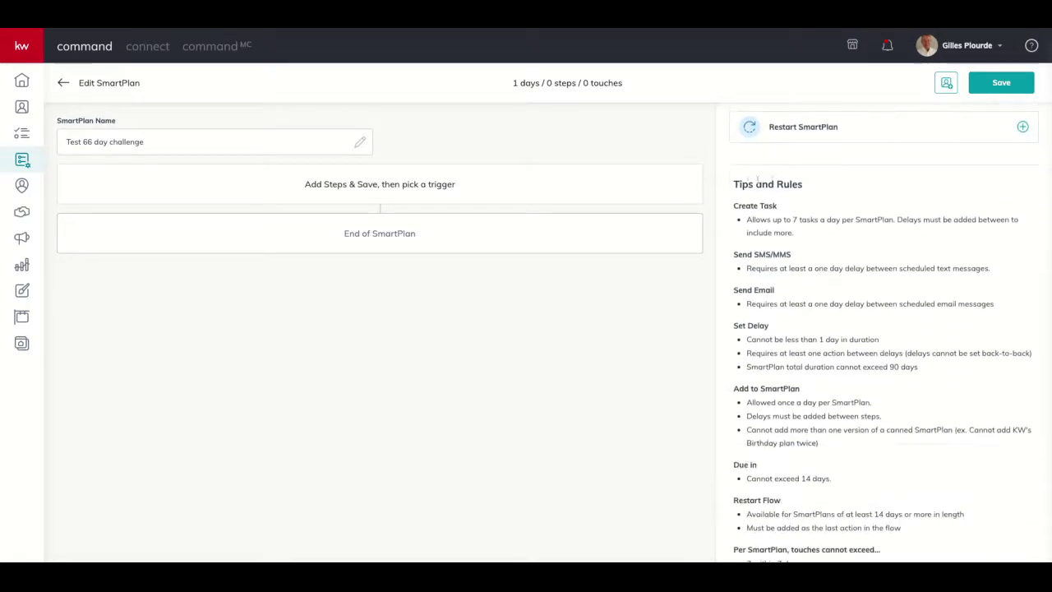
{"action": "scroll", "coordinate": [847, 472], "scroll_direction": "down", "scroll_amount": 1}
{"action": "scroll", "coordinate": [814, 470], "scroll_direction": "up", "scroll_amount": 4}
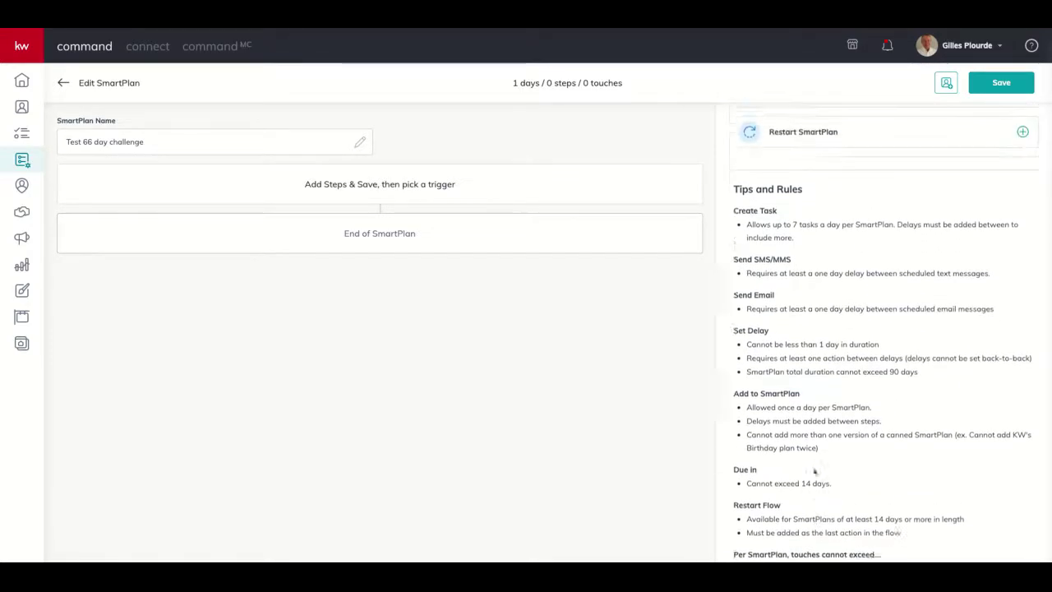
{"action": "scroll", "coordinate": [814, 470], "scroll_direction": "up", "scroll_amount": 3}
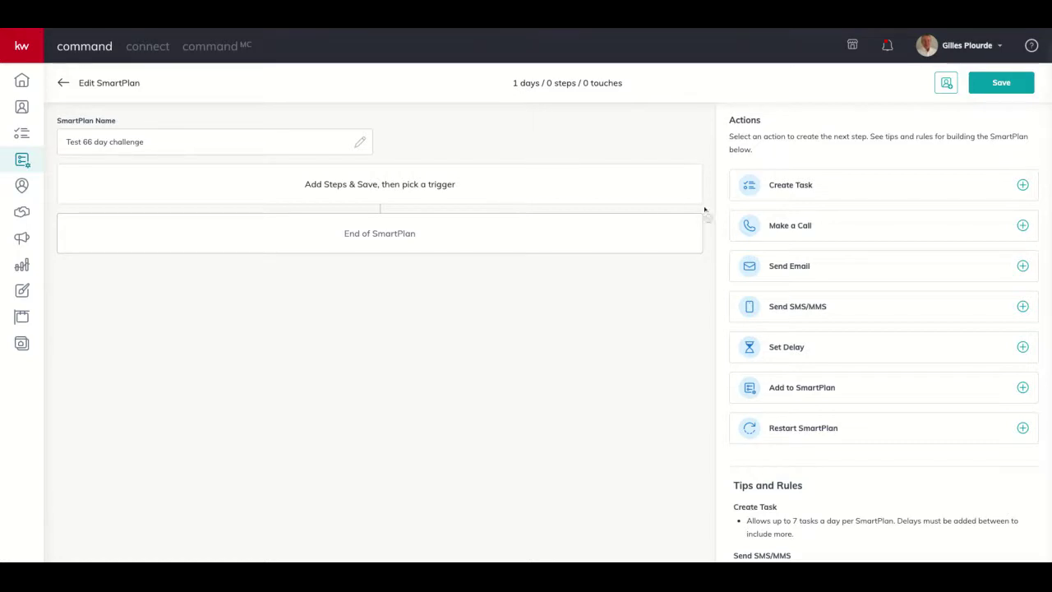
{"action": "scroll", "coordinate": [821, 193], "scroll_direction": "down", "scroll_amount": 1}
{"action": "scroll", "coordinate": [773, 177], "scroll_direction": "up", "scroll_amount": 1}
Step: Add a Create Task step to the SmartPlan and check which due-in days it offers
{"action": "left_click", "coordinate": [804, 188]}
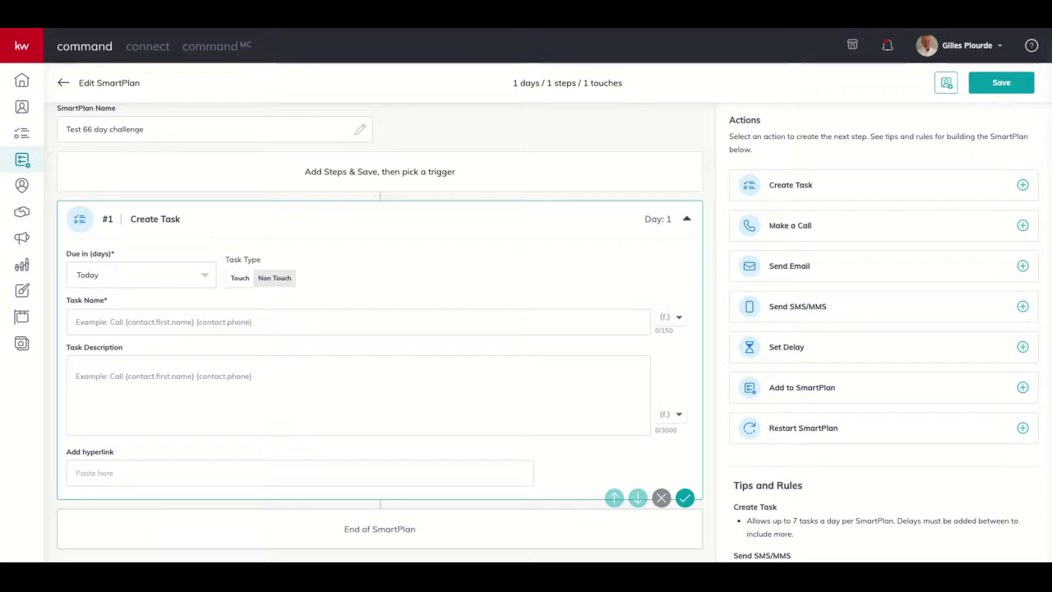
{"action": "left_click", "coordinate": [139, 274]}
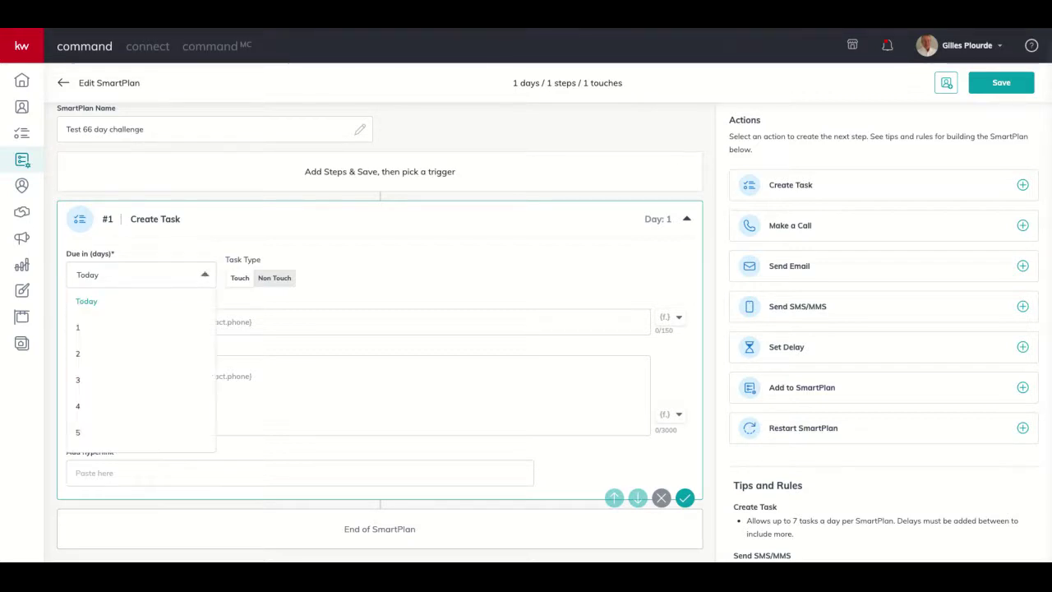
{"action": "key", "text": "Escape"}
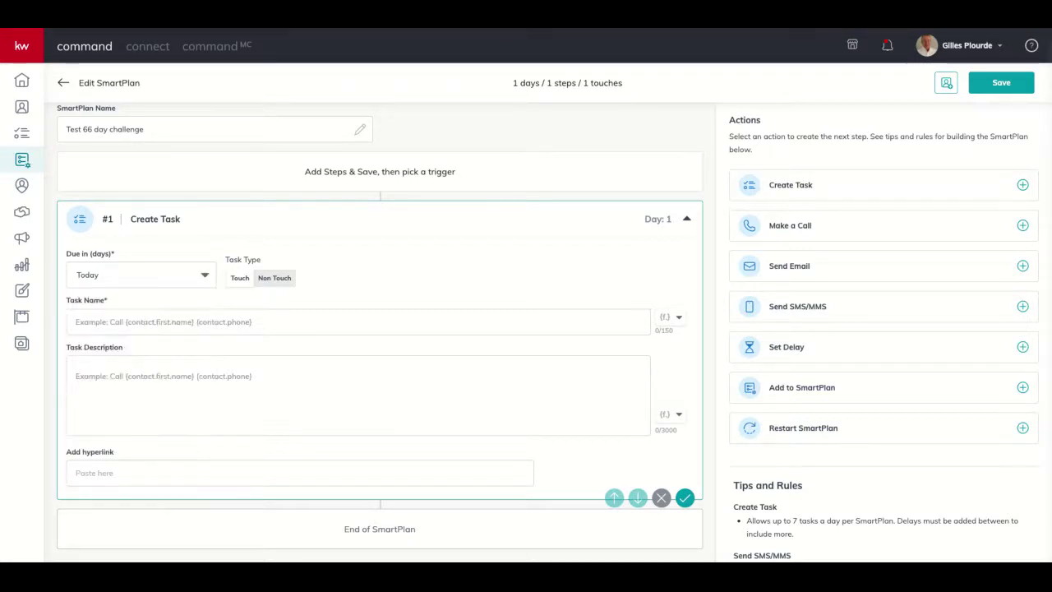
{"action": "key", "text": "space"}
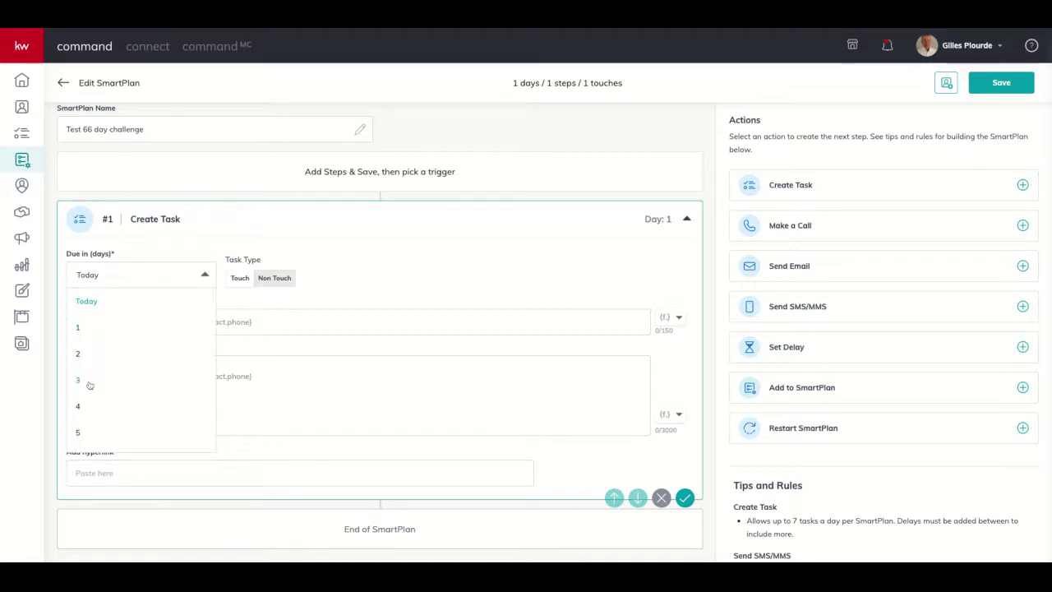
{"action": "left_click", "coordinate": [372, 265]}
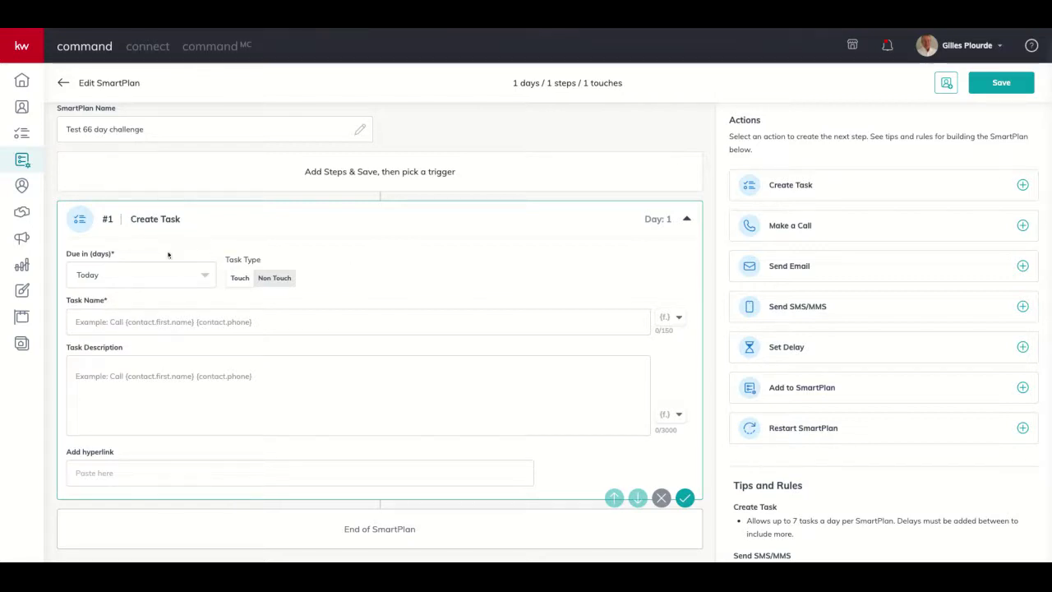
{"action": "left_click", "coordinate": [134, 277]}
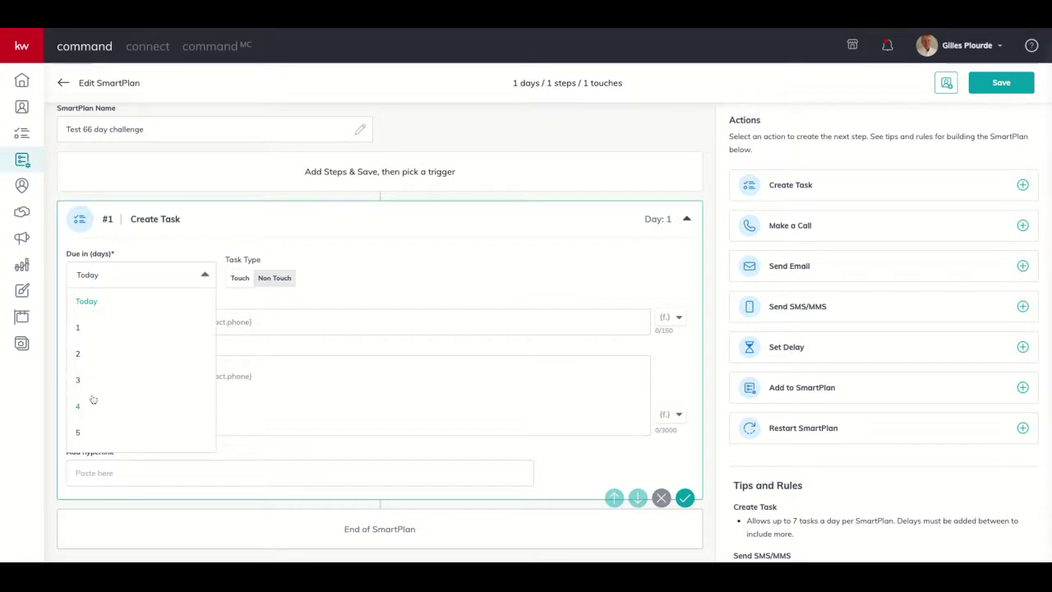
{"action": "left_click", "coordinate": [424, 283]}
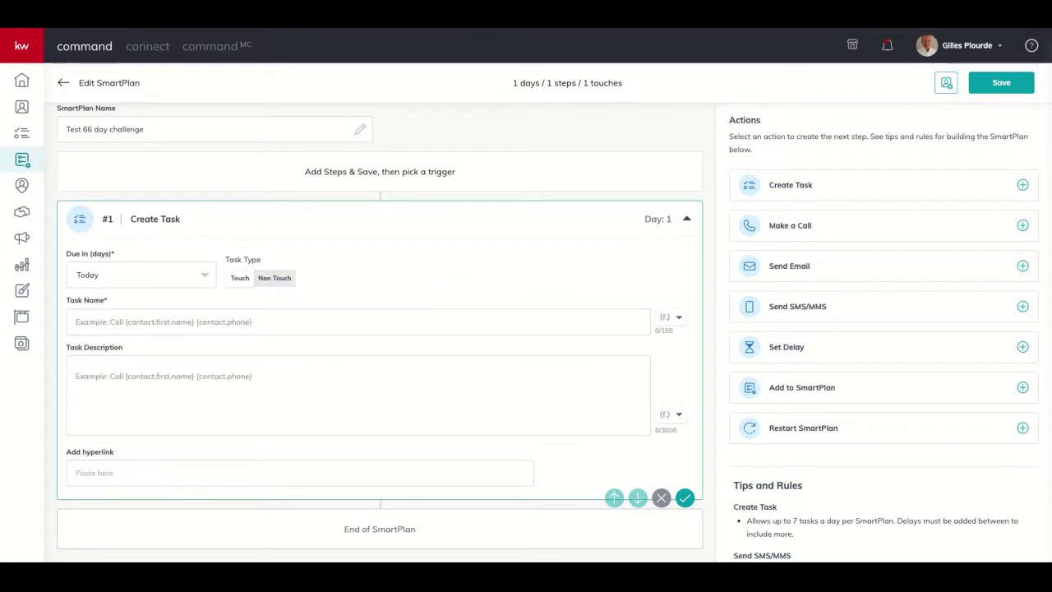
Step: Begin the name of the first task with "Contacter"
{"action": "left_click", "coordinate": [89, 321]}
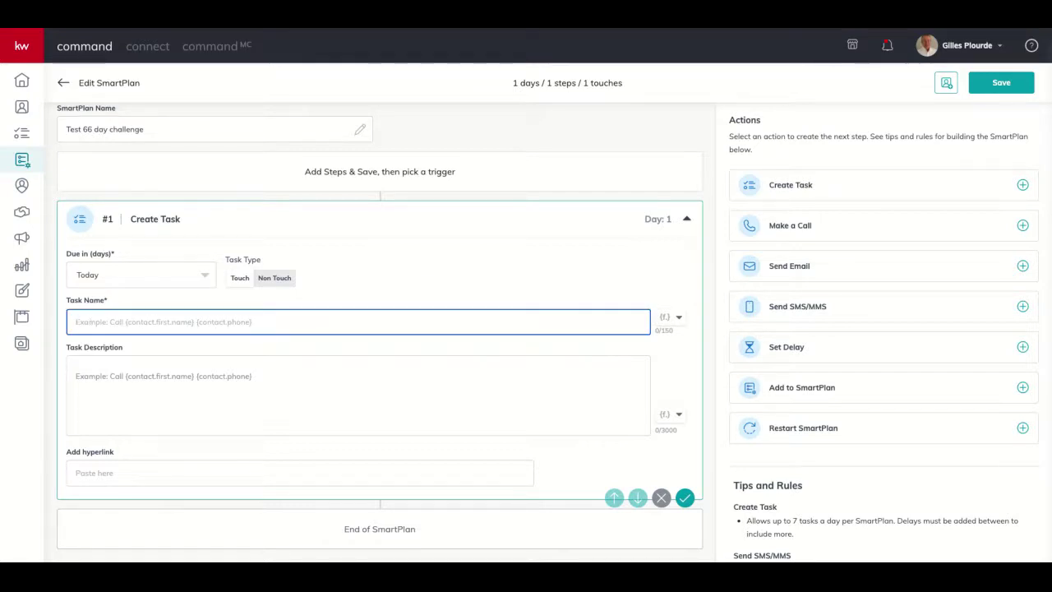
{"action": "type", "text": "Cont"}
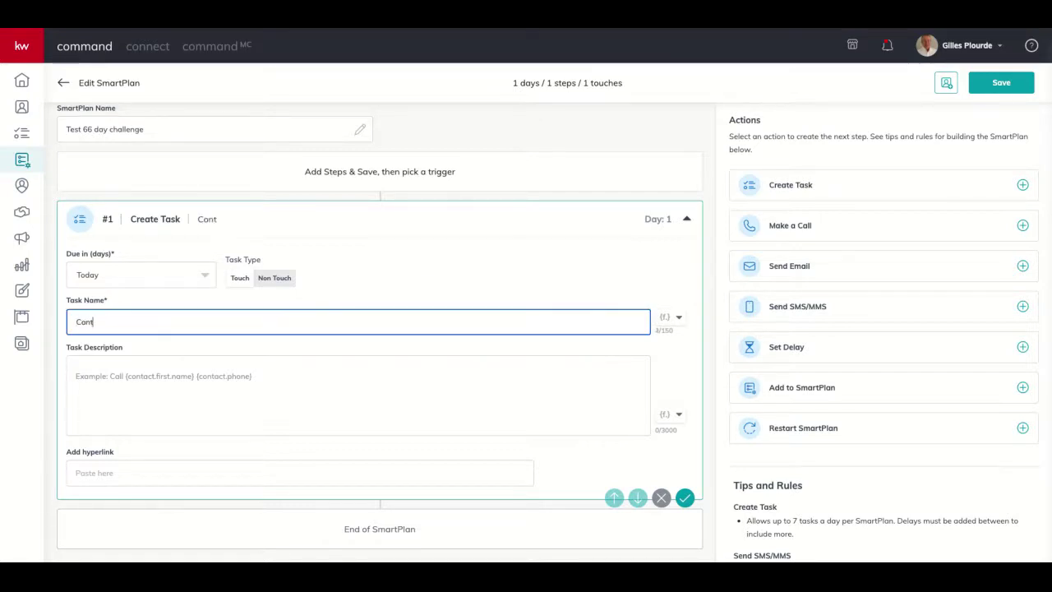
{"action": "type", "text": "act"}
{"action": "type", "text": "ce"}
{"action": "key", "text": "BackSpace"}
{"action": "key", "text": "BackSpace"}
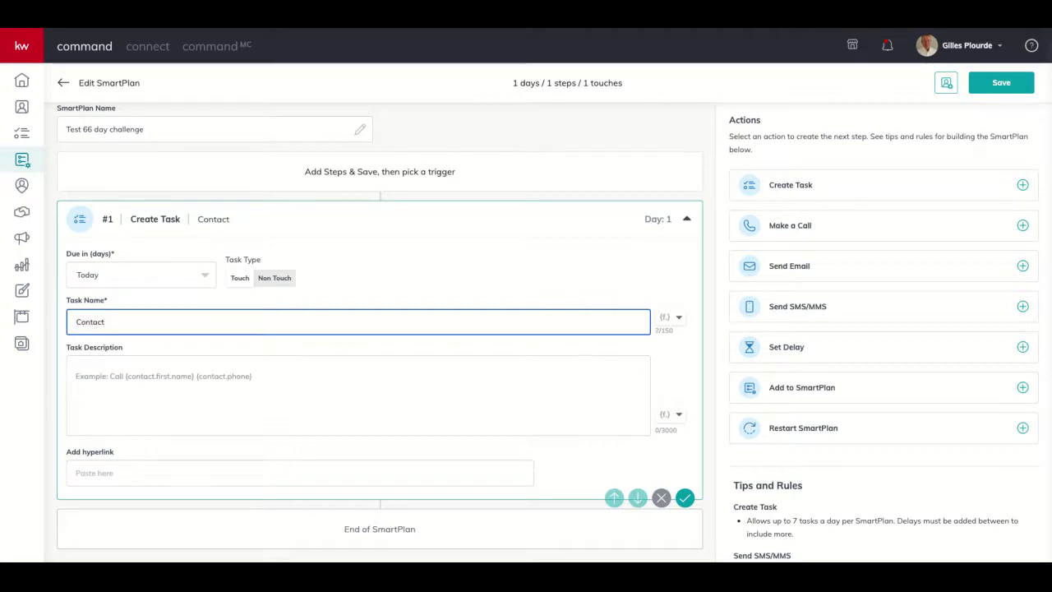
{"action": "type", "text": "er"}
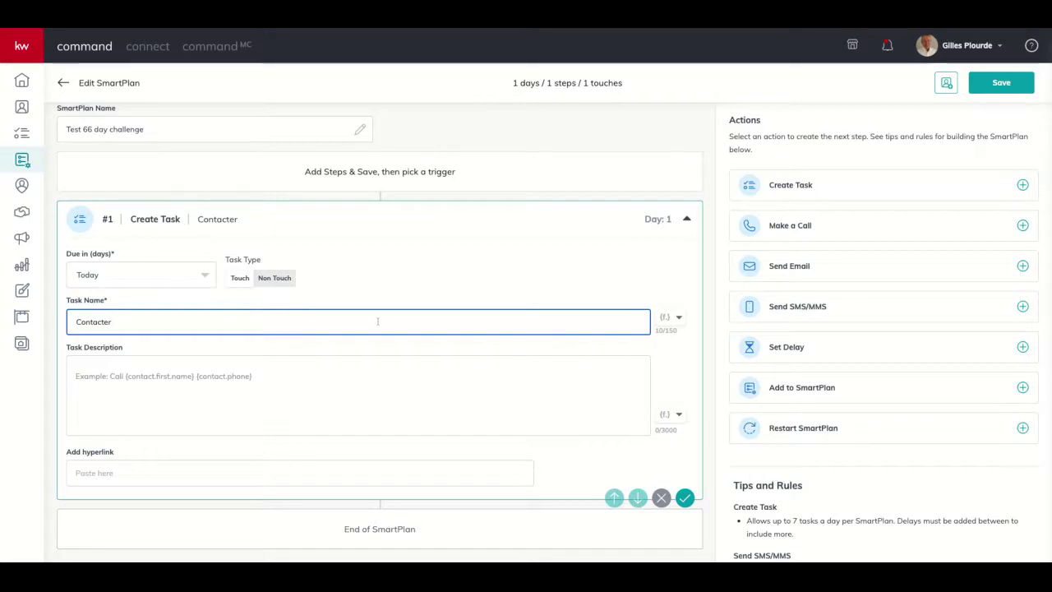
Step: Extend the first task's name with the contact.first.name, contact.last.name and contact.email placeholders, followed by "pour documents fin aux"
{"action": "left_click", "coordinate": [666, 317]}
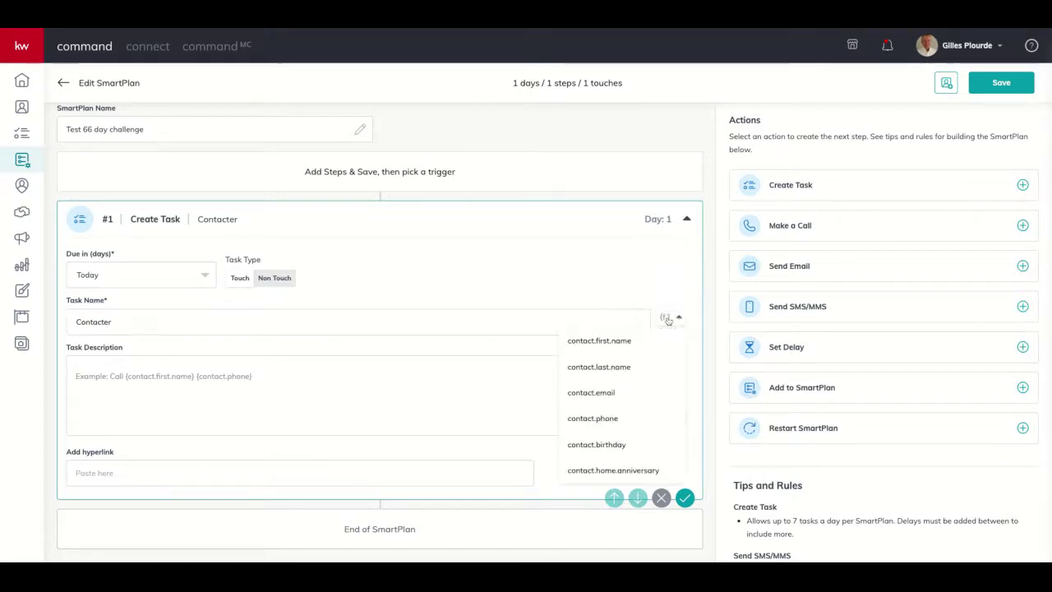
{"action": "left_click", "coordinate": [620, 342]}
{"action": "left_click", "coordinate": [668, 317]}
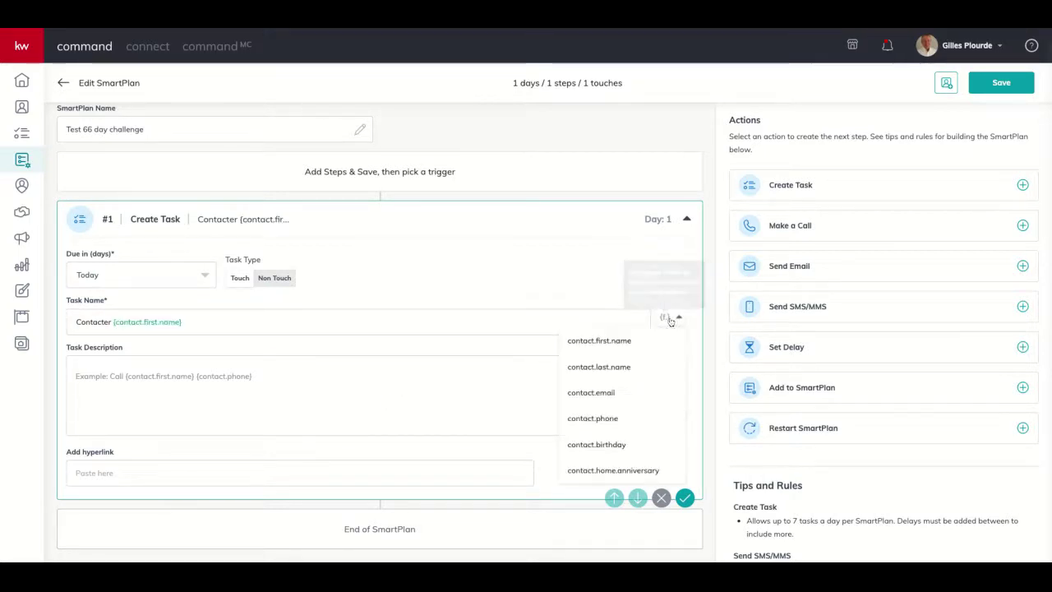
{"action": "left_click", "coordinate": [608, 367]}
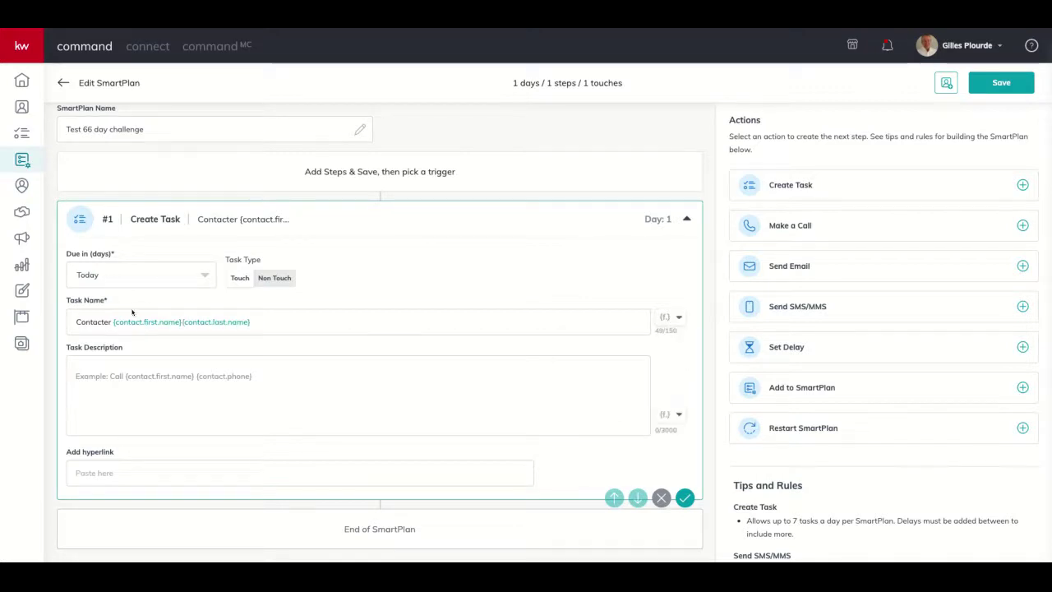
{"action": "left_click", "coordinate": [287, 328]}
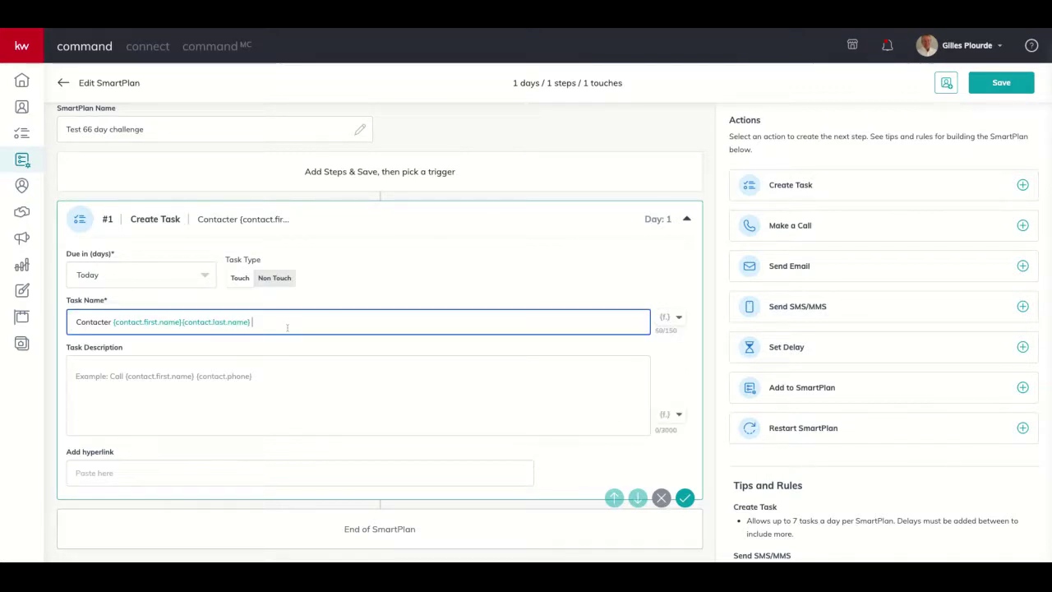
{"action": "left_click", "coordinate": [677, 318]}
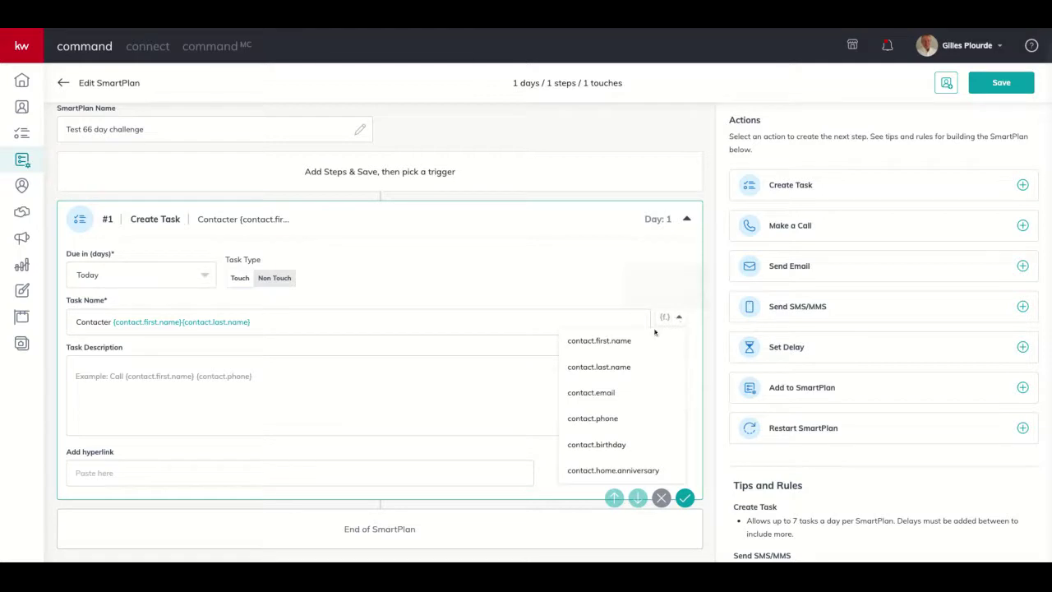
{"action": "left_click", "coordinate": [604, 394]}
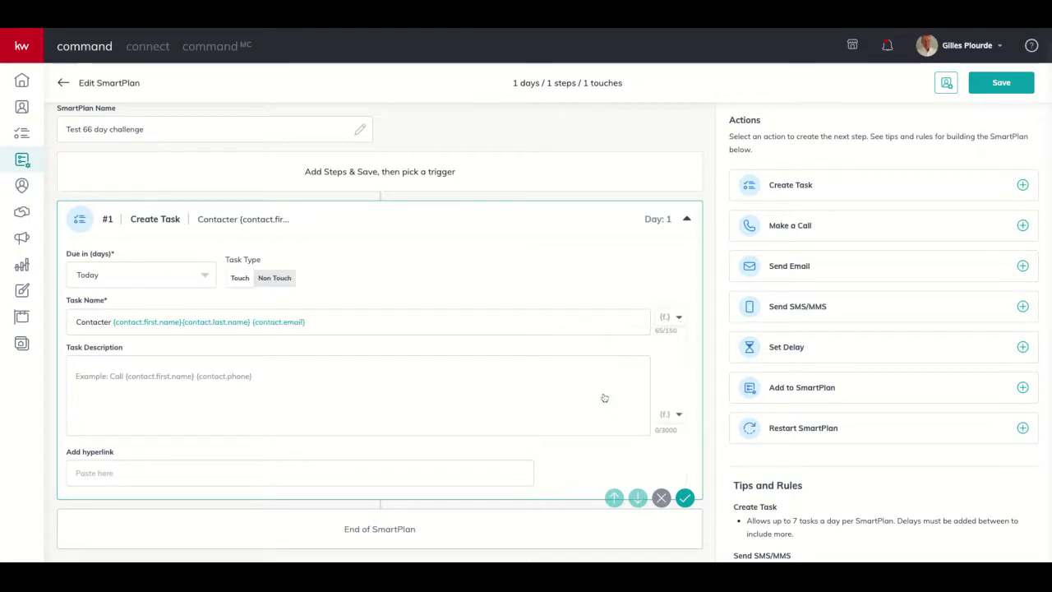
{"action": "left_click", "coordinate": [333, 324]}
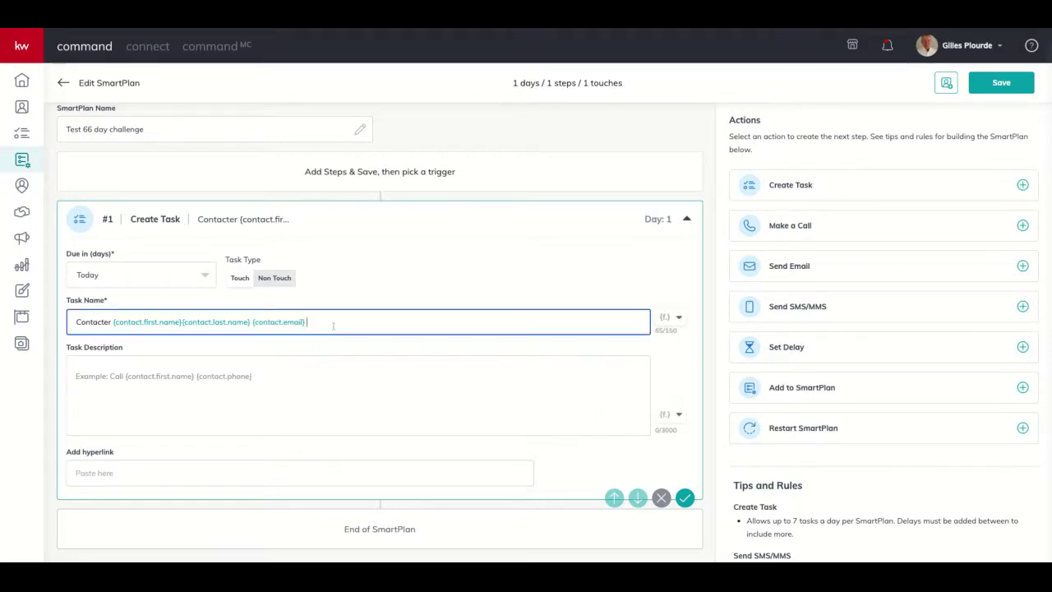
{"action": "type", "text": "pour documents fin aux"}
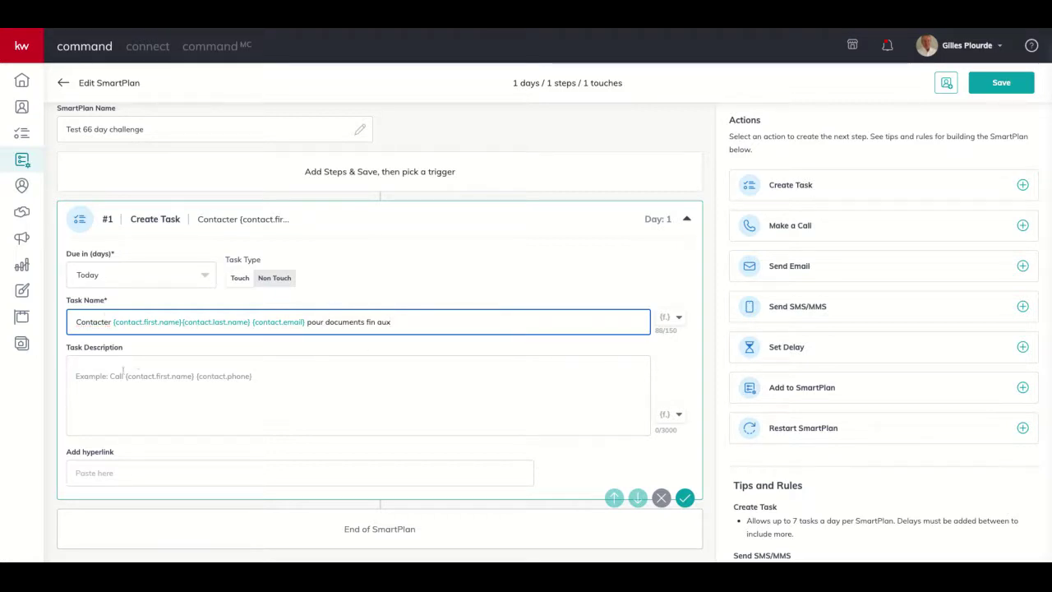
Step: Try a Zoom meeting link as the first task's hyperlink and remove it again
{"action": "left_click", "coordinate": [81, 369]}
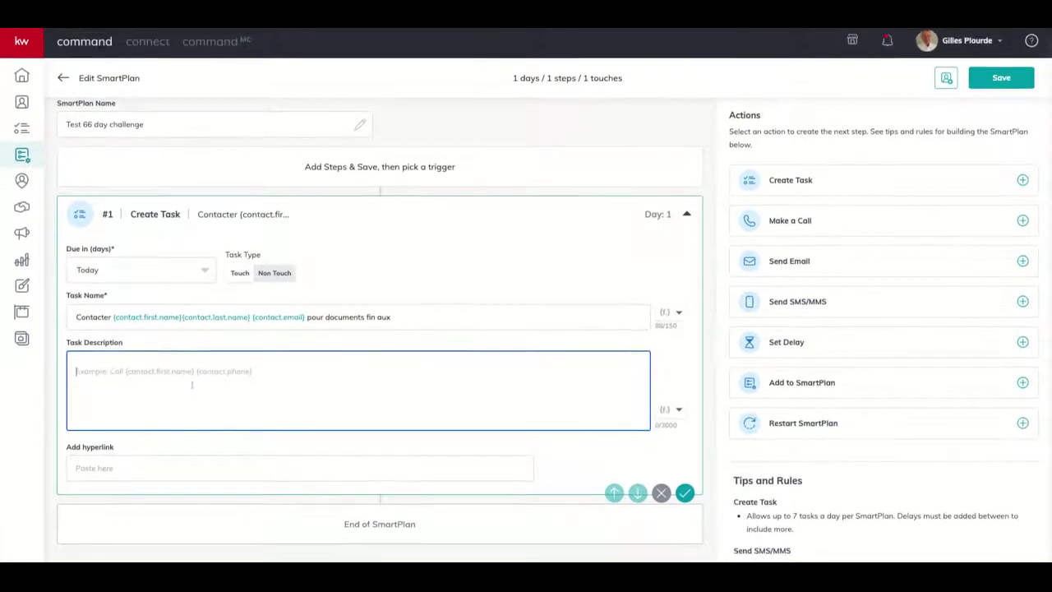
{"action": "left_click", "coordinate": [85, 481]}
{"action": "key", "text": "ctrl+v"}
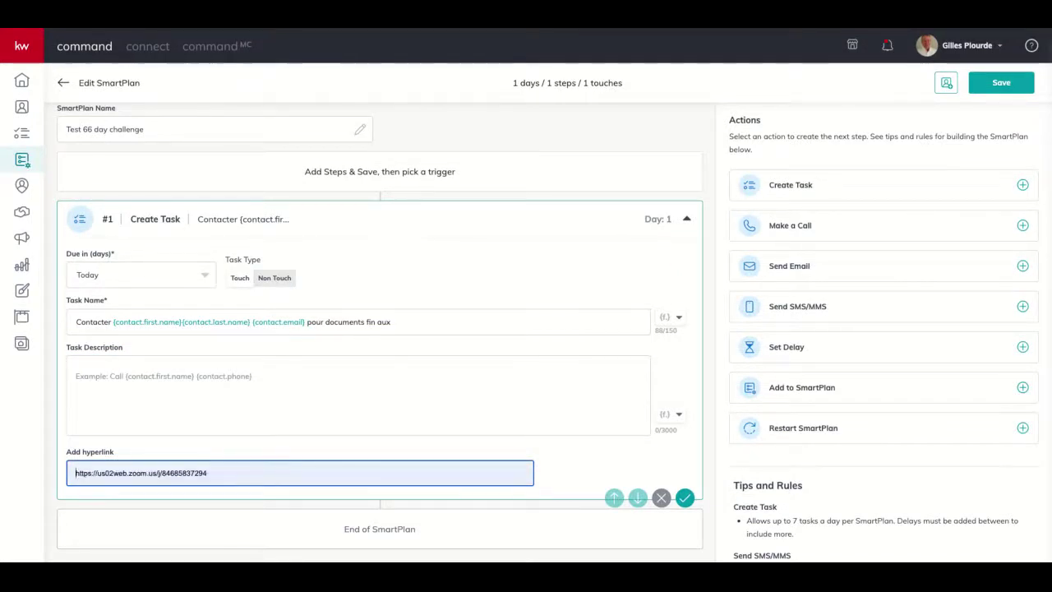
{"action": "key", "text": "ctrl+x"}
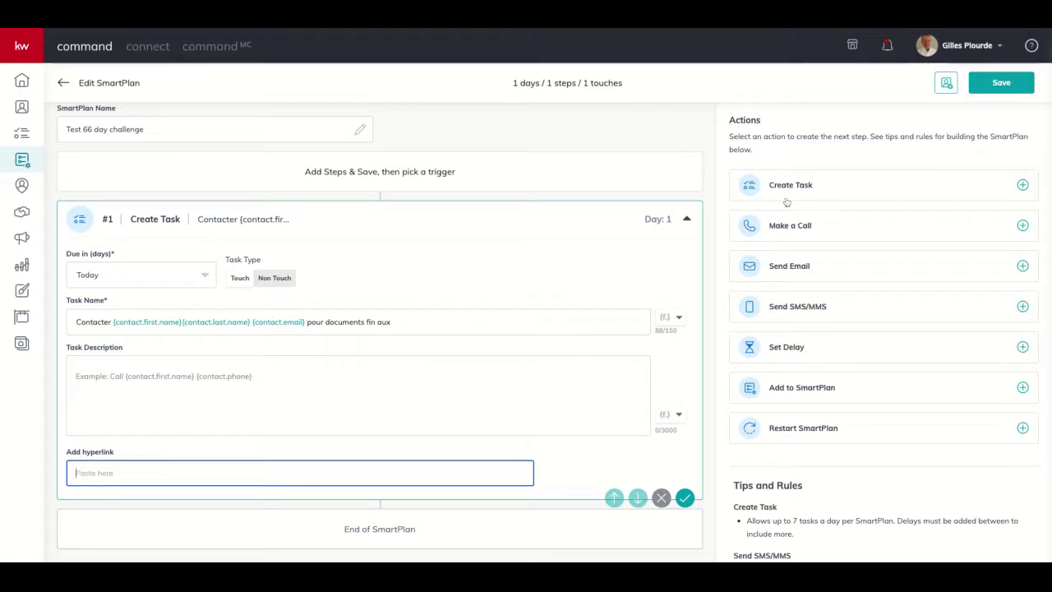
Step: Add a Make a Call step to the SmartPlan, due in 3 days
{"action": "left_click", "coordinate": [803, 227]}
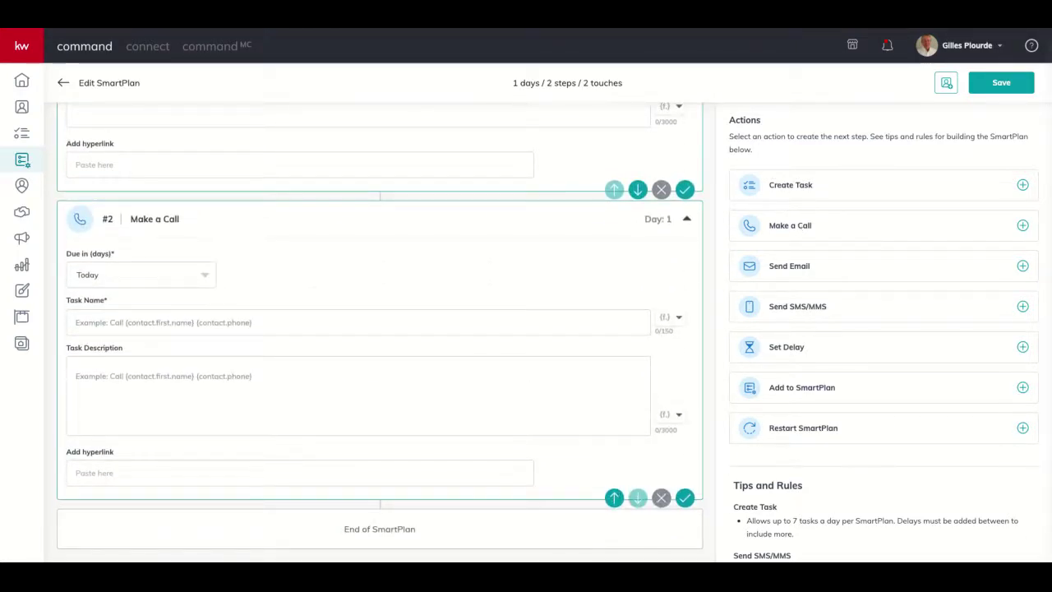
{"action": "left_click", "coordinate": [122, 275]}
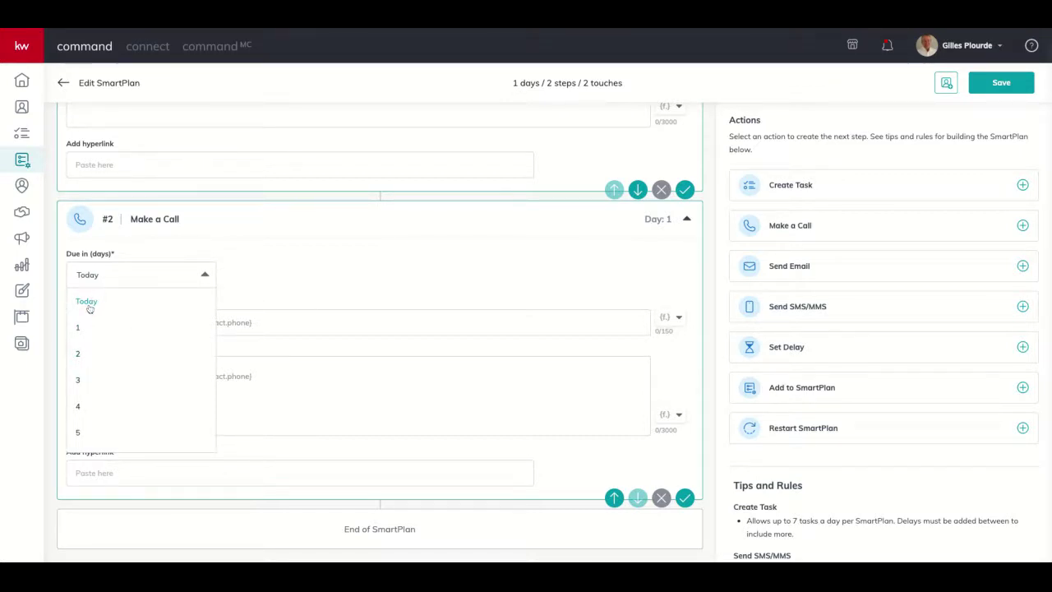
{"action": "left_click", "coordinate": [81, 379]}
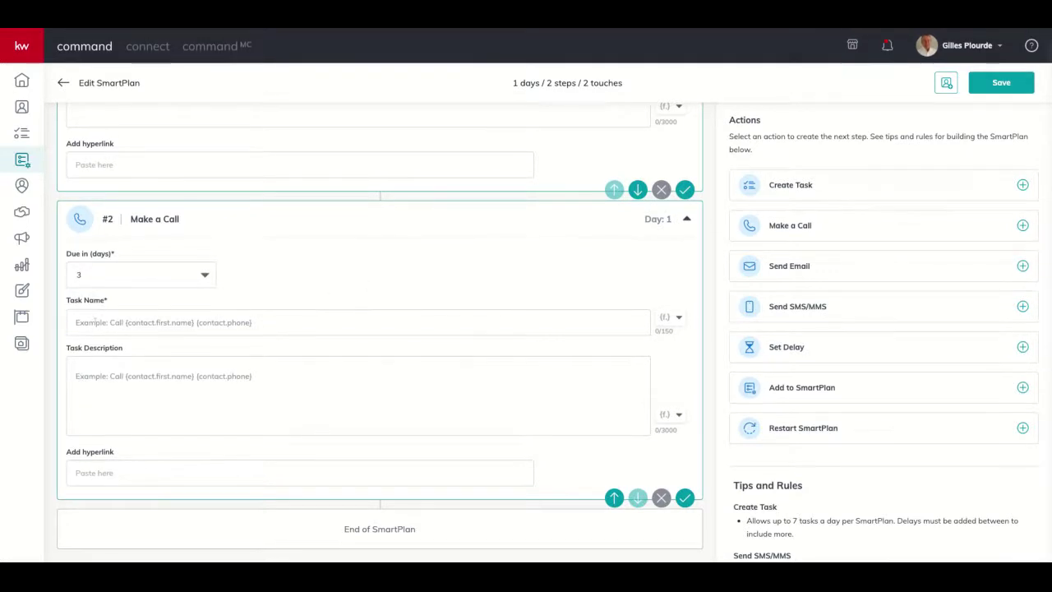
Step: Name the call task "Telephoner" followed by the contact.first.name, contact.last.name and contact.phone placeholders and "pour ...."
{"action": "left_click", "coordinate": [90, 323]}
{"action": "type", "text": "T"}
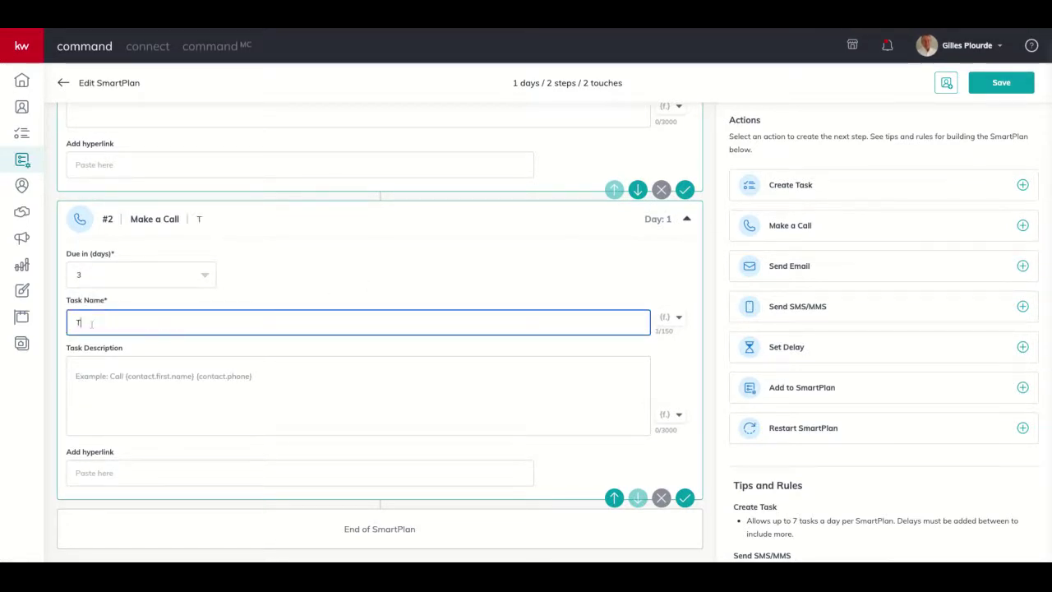
{"action": "type", "text": "elephoner"}
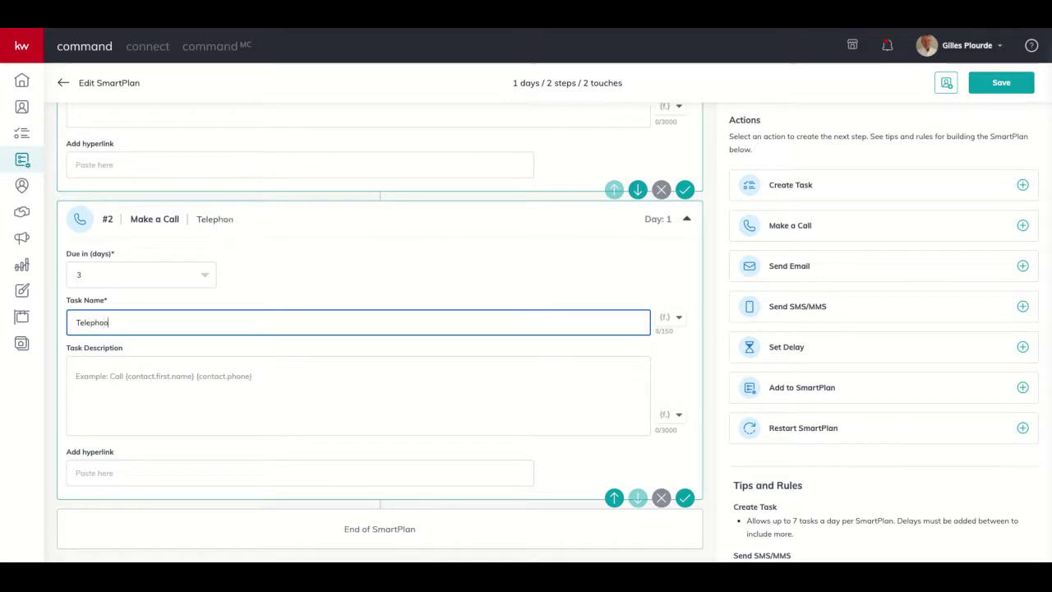
{"action": "left_click", "coordinate": [670, 318]}
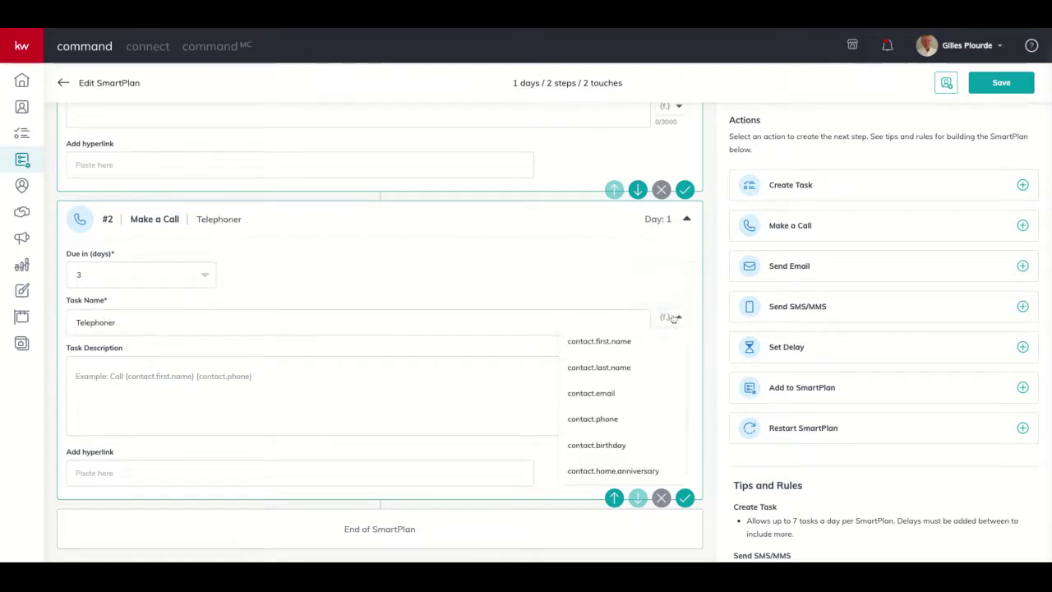
{"action": "left_click", "coordinate": [630, 341]}
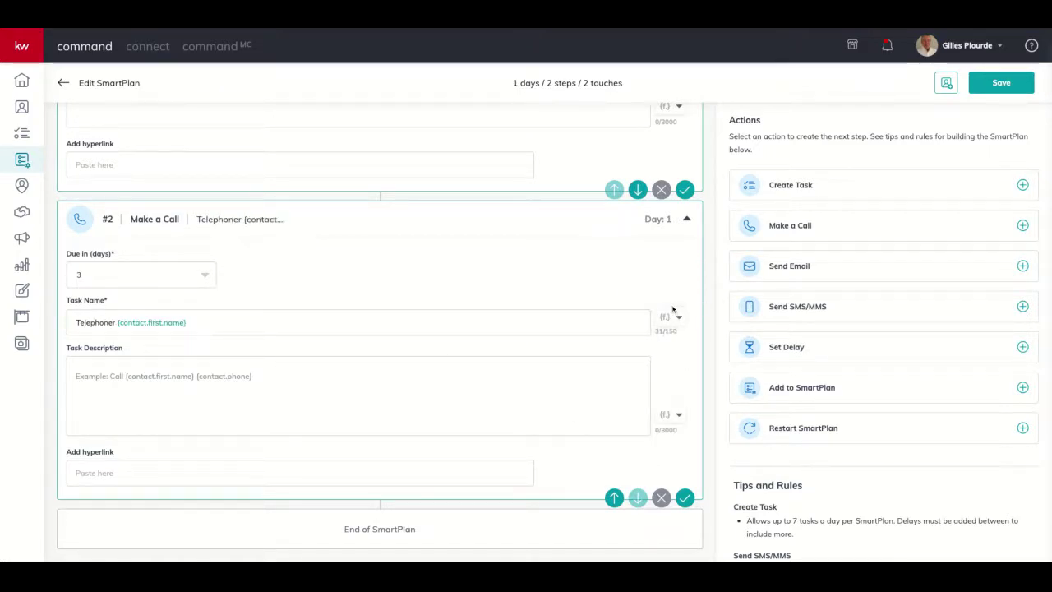
{"action": "left_click", "coordinate": [672, 318]}
{"action": "left_click", "coordinate": [616, 368]}
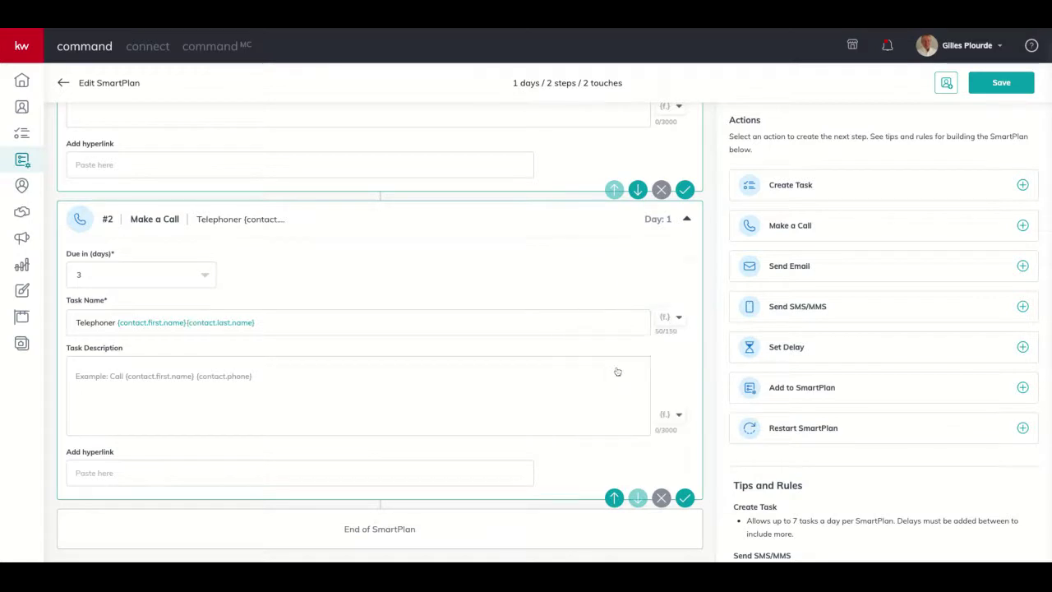
{"action": "left_click", "coordinate": [671, 318]}
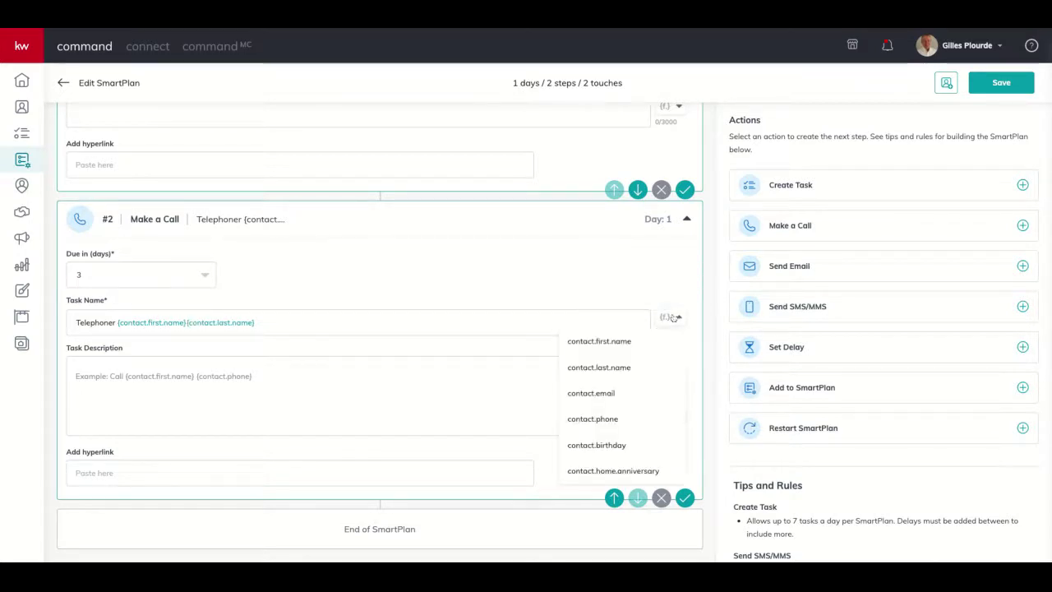
{"action": "left_click", "coordinate": [601, 418]}
{"action": "left_click", "coordinate": [375, 319]}
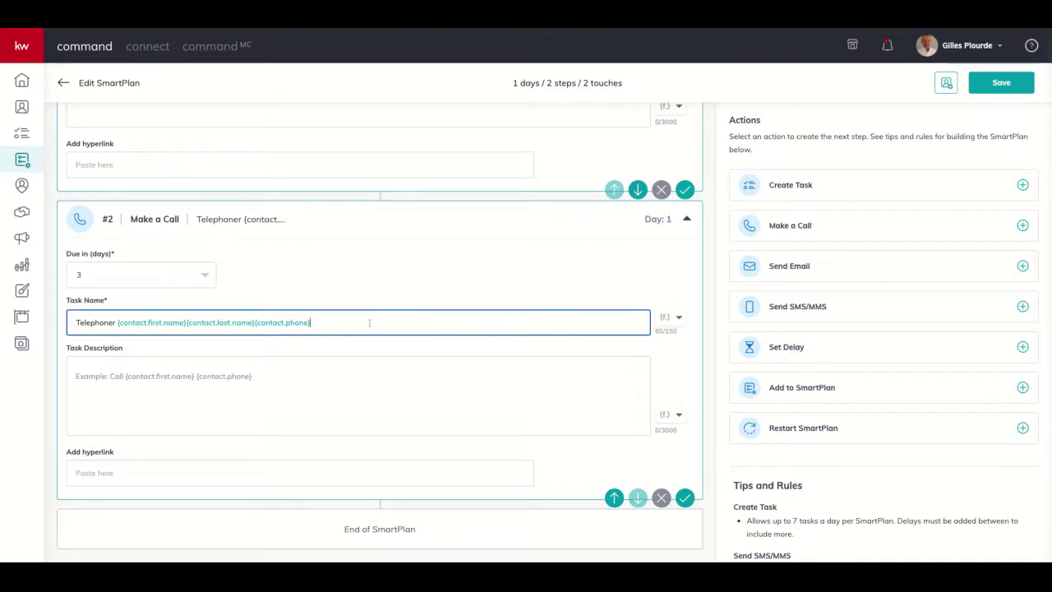
{"action": "type", "text": "paur ..."}
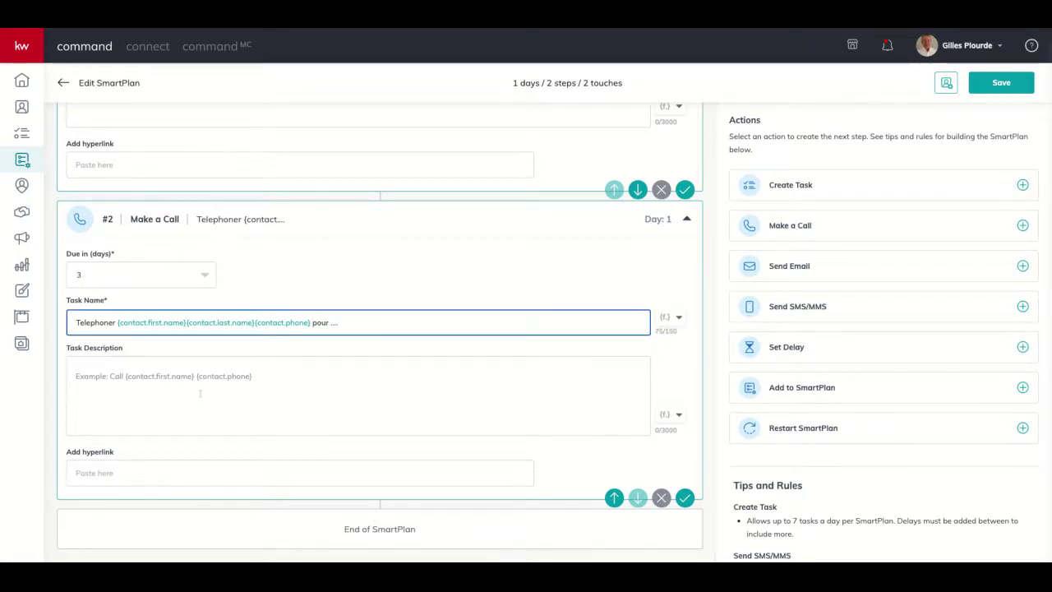
{"action": "left_click", "coordinate": [88, 369]}
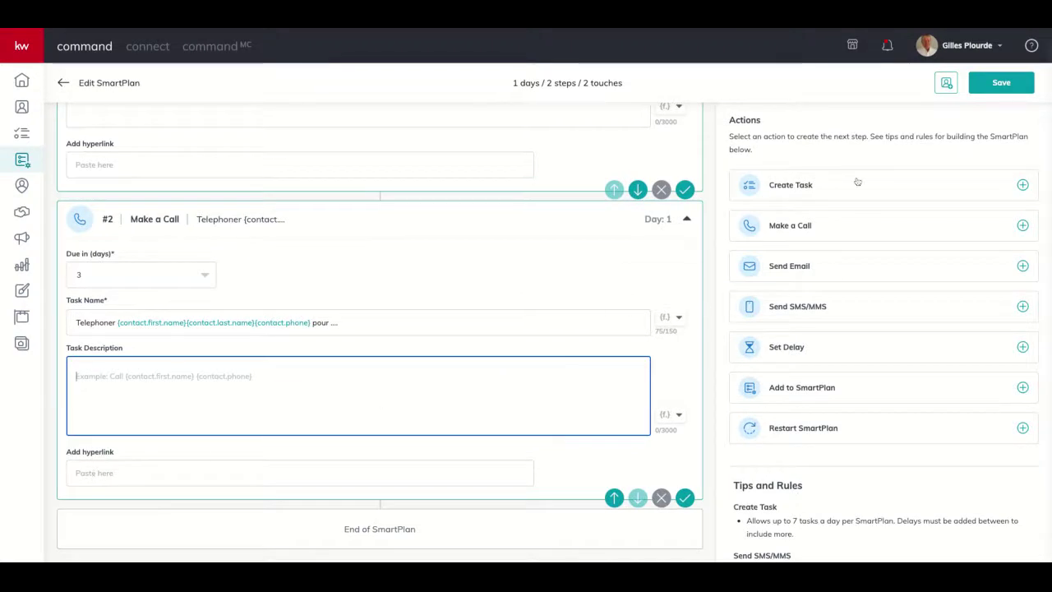
Step: Add a Send Email step with the subject "Sujet" and the Simple email type
{"action": "left_click", "coordinate": [789, 265]}
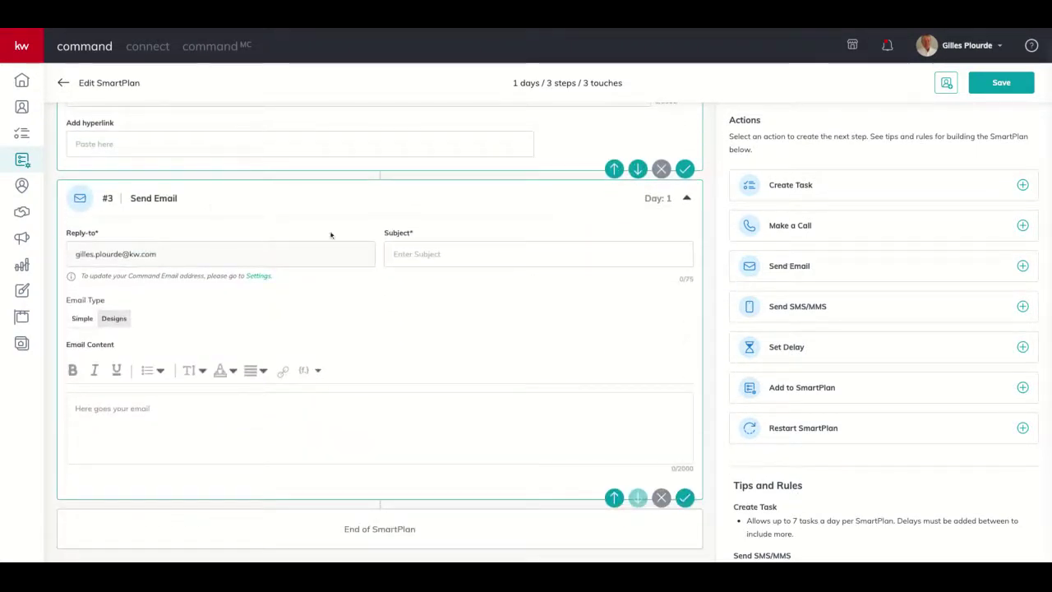
{"action": "left_click", "coordinate": [413, 253]}
{"action": "type", "text": "S"}
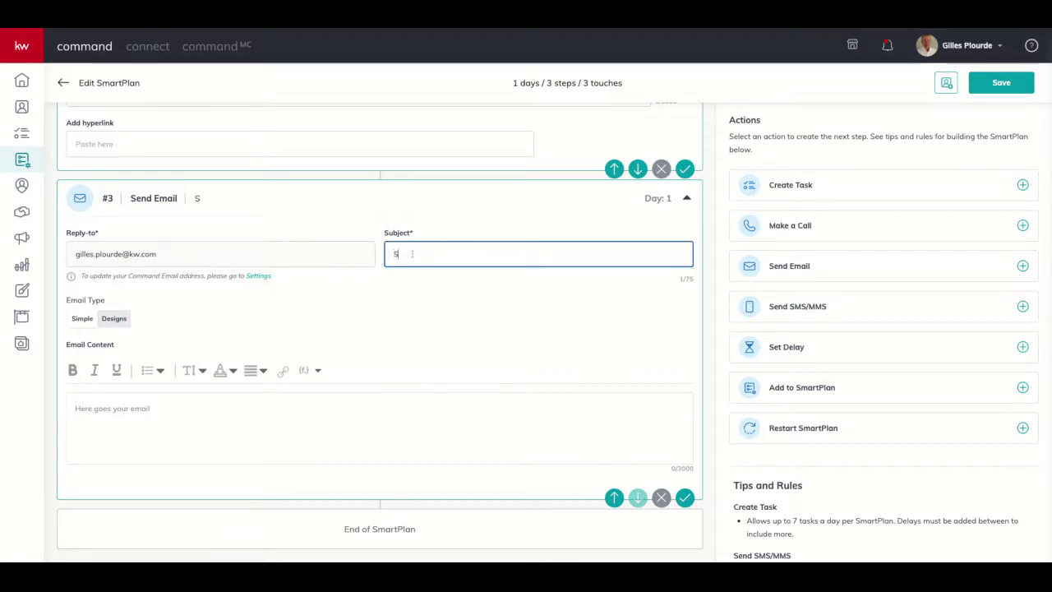
{"action": "type", "text": "ujet"}
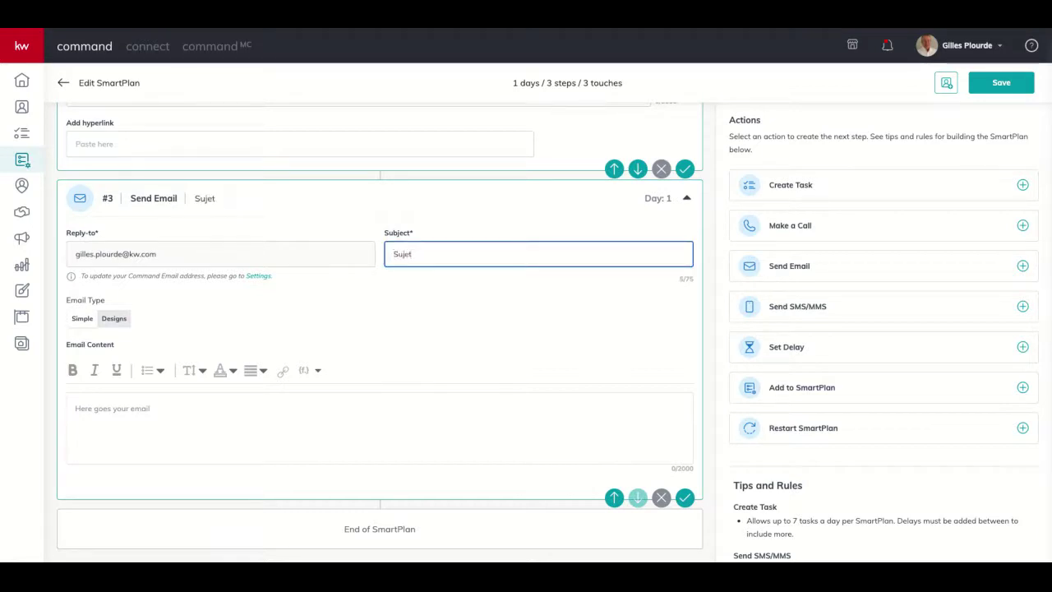
{"action": "left_click", "coordinate": [116, 324]}
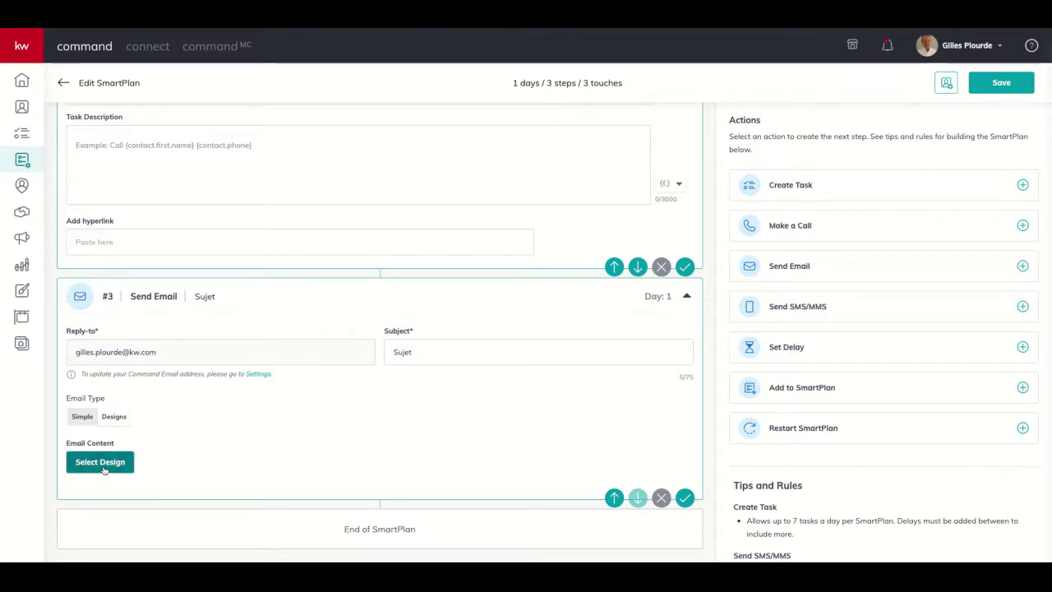
{"action": "left_click", "coordinate": [83, 417]}
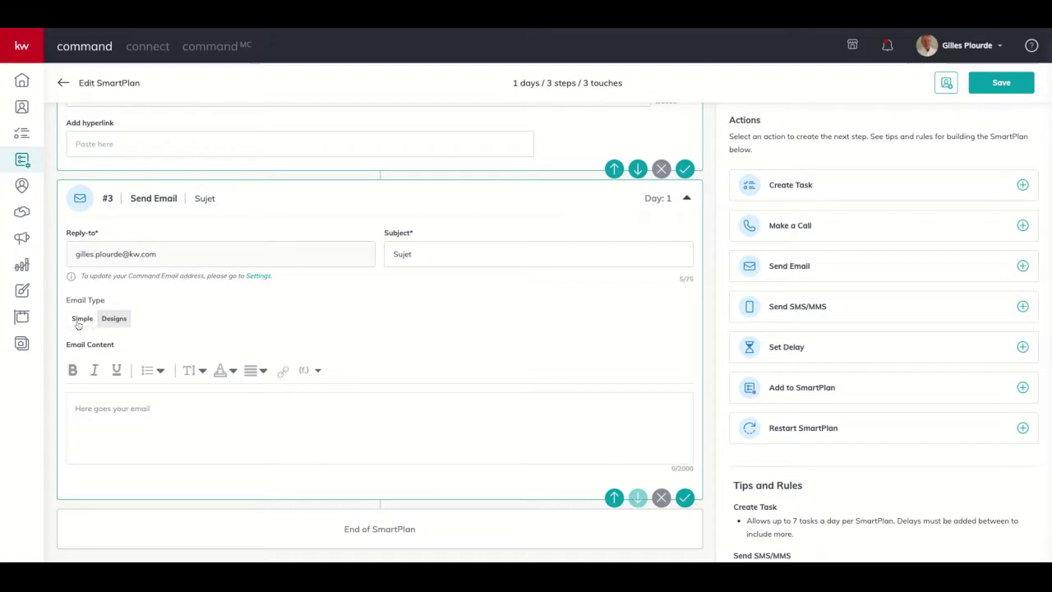
Step: Begin the email content with "Bonjour" followed by the contact.first.name and contact.last.name placeholders
{"action": "left_click", "coordinate": [96, 409]}
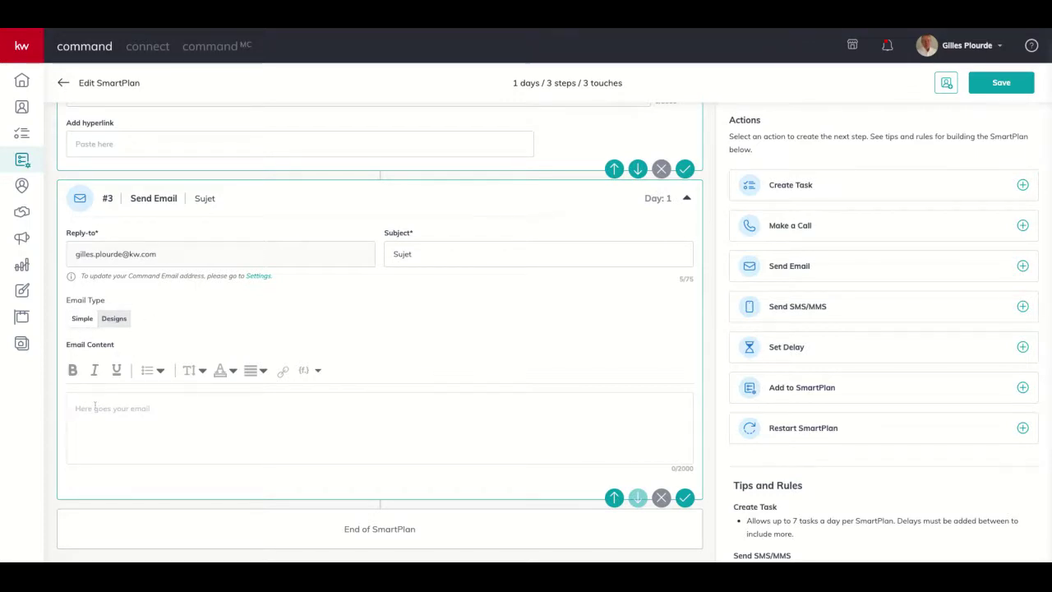
{"action": "type", "text": "Bo"}
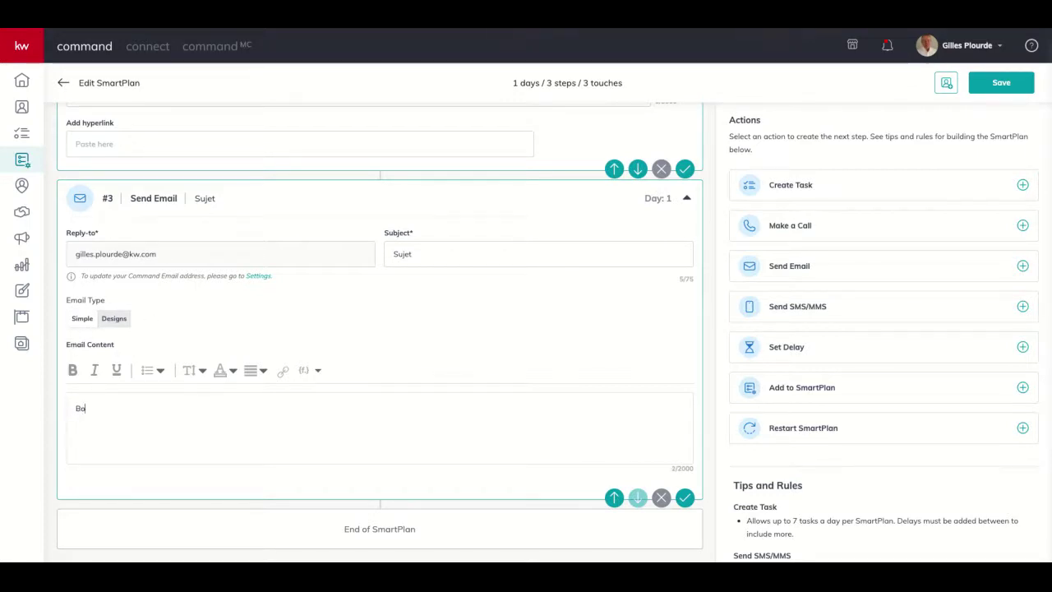
{"action": "type", "text": "njour"}
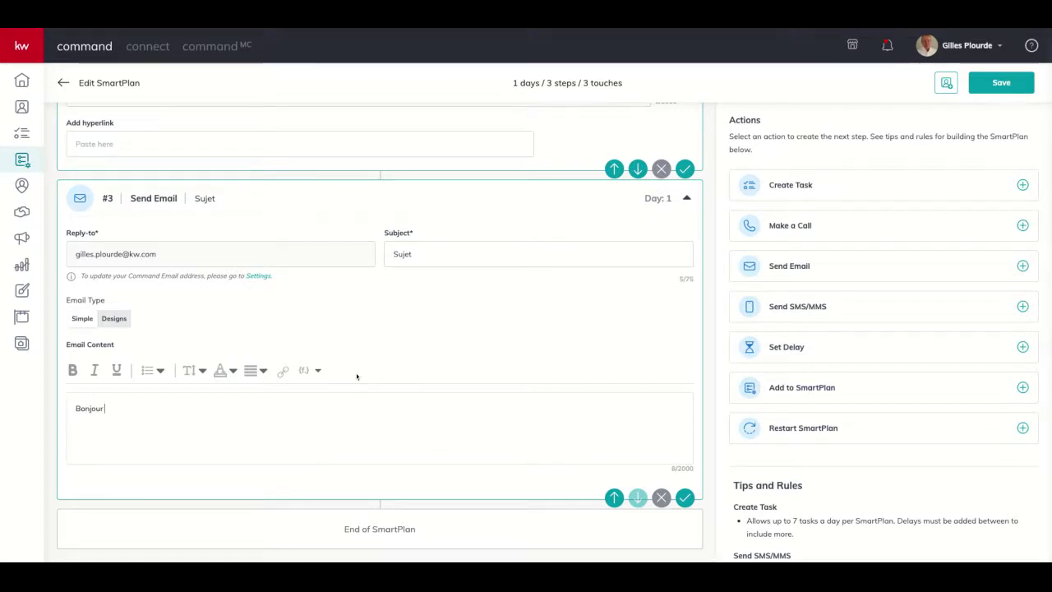
{"action": "left_click", "coordinate": [311, 371]}
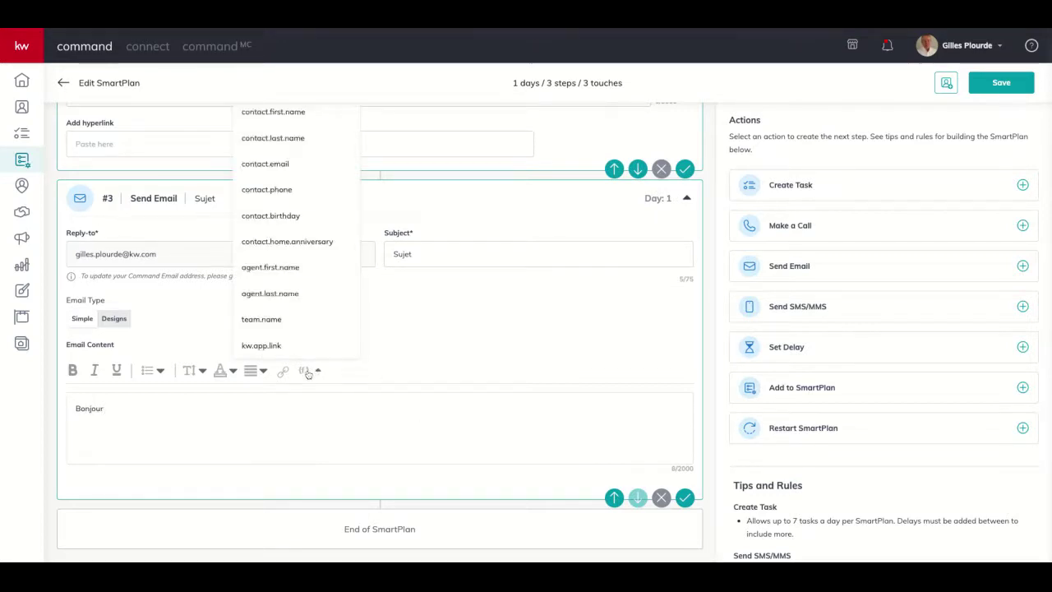
{"action": "left_click", "coordinate": [295, 111]}
{"action": "left_click", "coordinate": [310, 370]}
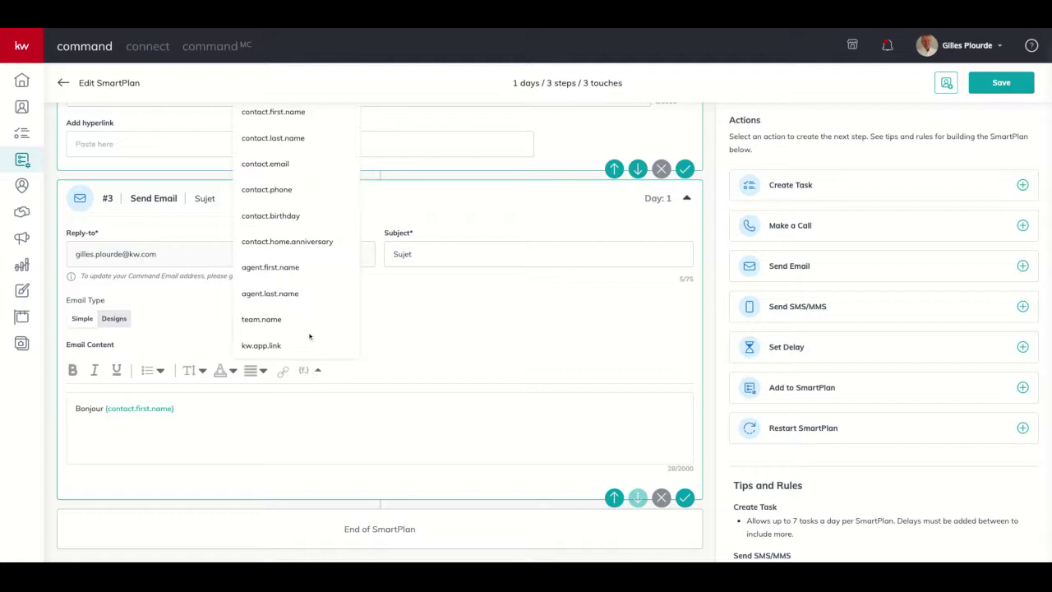
{"action": "left_click", "coordinate": [287, 144]}
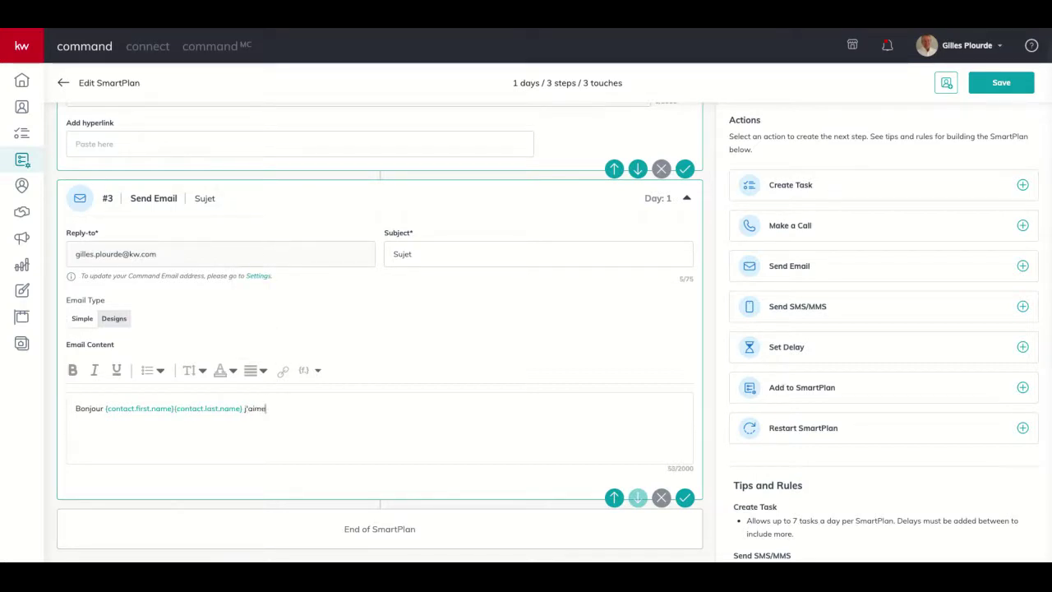
Step: Continue the email with "j'aimerais vous inviter" and sign it with the sender's full name below a blank line
{"action": "type", "text": "j'aimerais vous inviter"}
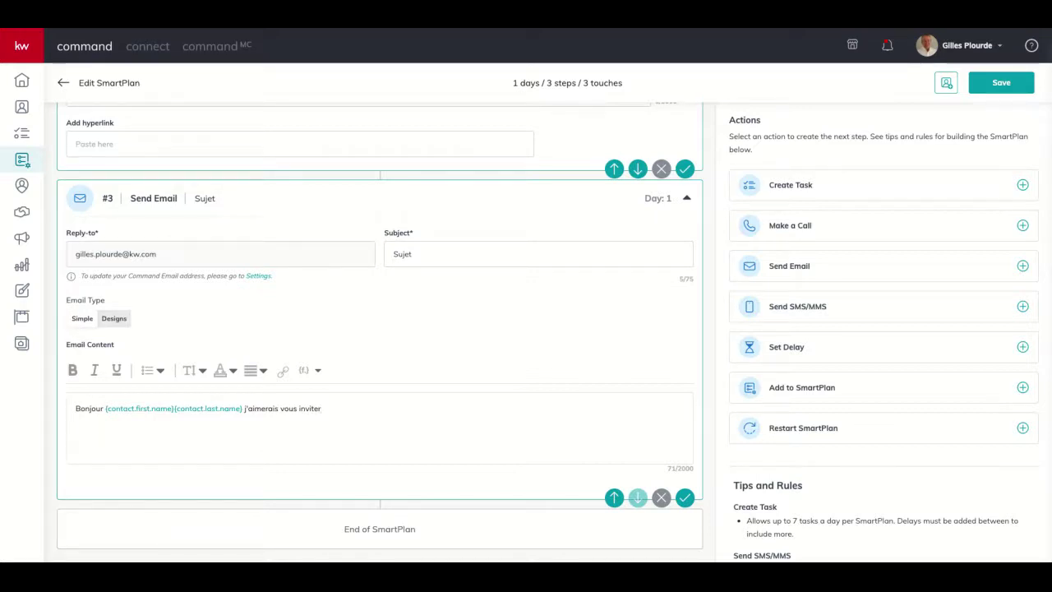
{"action": "key", "text": "Return"}
{"action": "key", "text": "Return"}
{"action": "type", "text": "Gilles Plourd"}
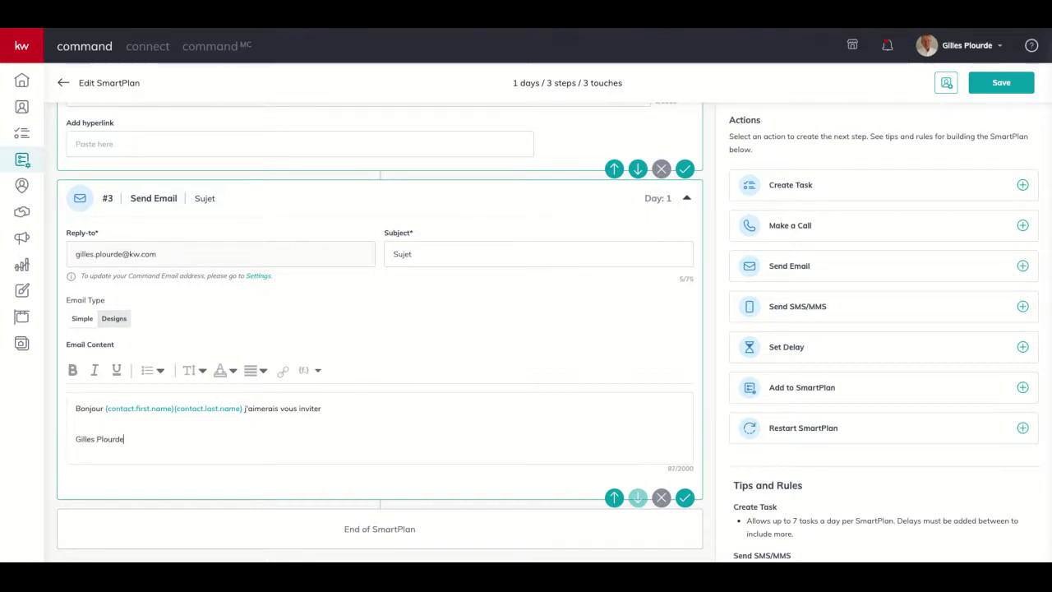
{"action": "type", "text": "e"}
{"action": "key", "text": "Return"}
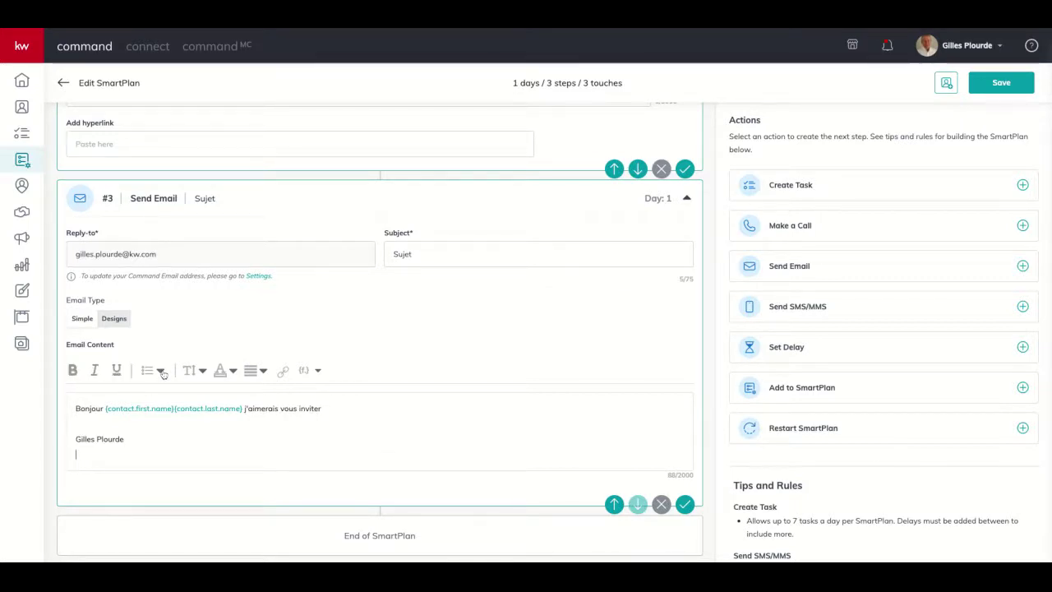
Step: Examine the font size, text colour, alignment and link options available for the email content
{"action": "left_click", "coordinate": [203, 372]}
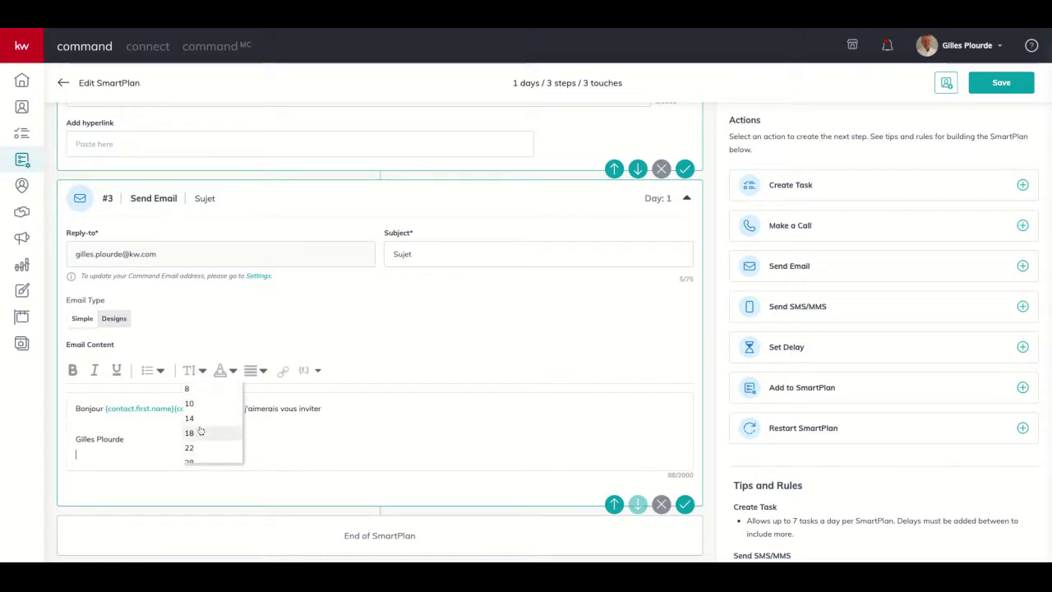
{"action": "left_click", "coordinate": [231, 370]}
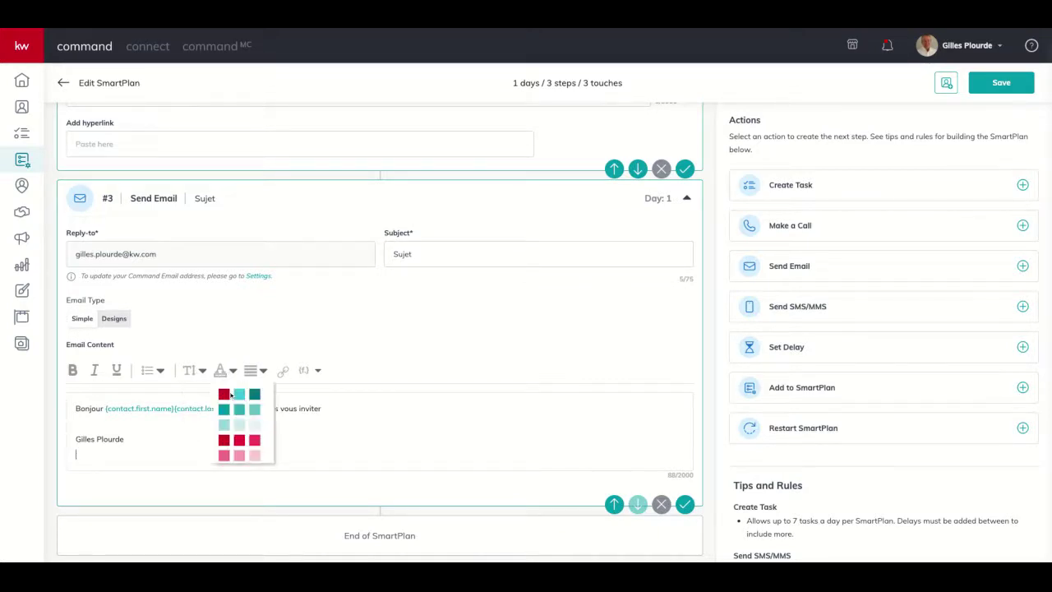
{"action": "left_click", "coordinate": [254, 371]}
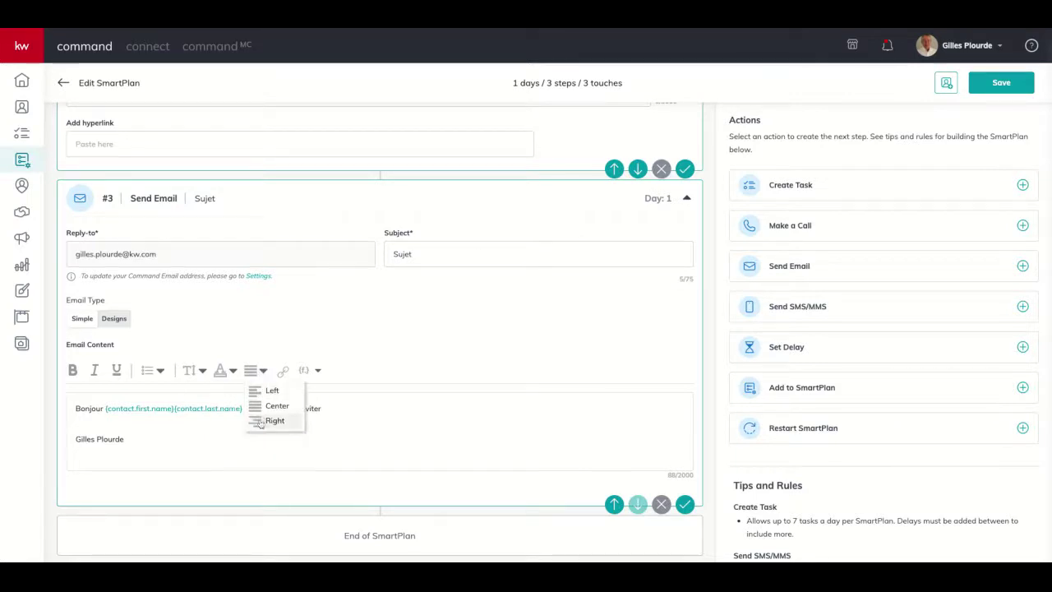
{"action": "left_click", "coordinate": [279, 356]}
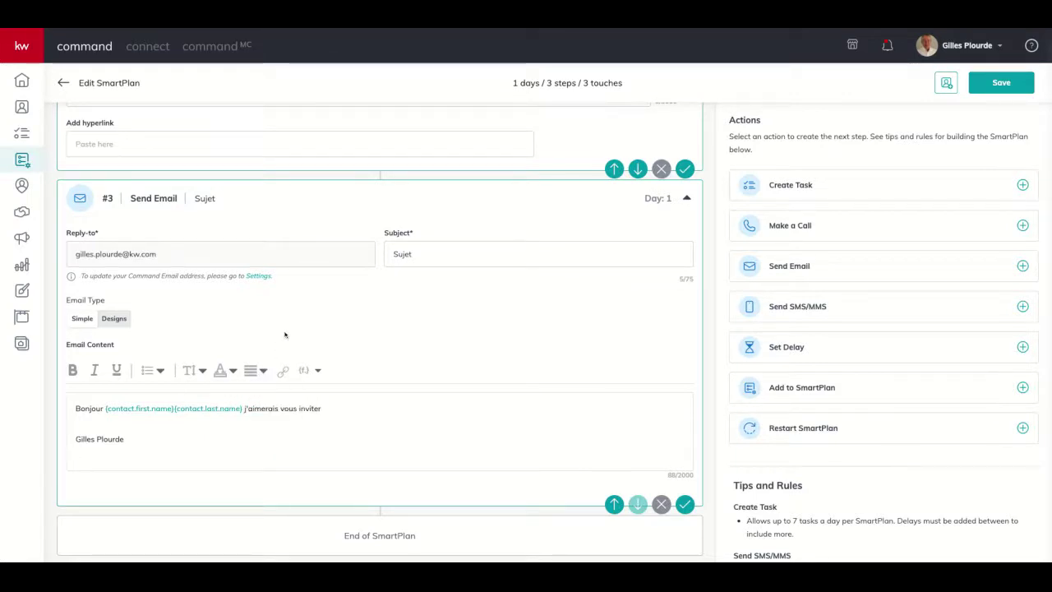
{"action": "left_click", "coordinate": [283, 371]}
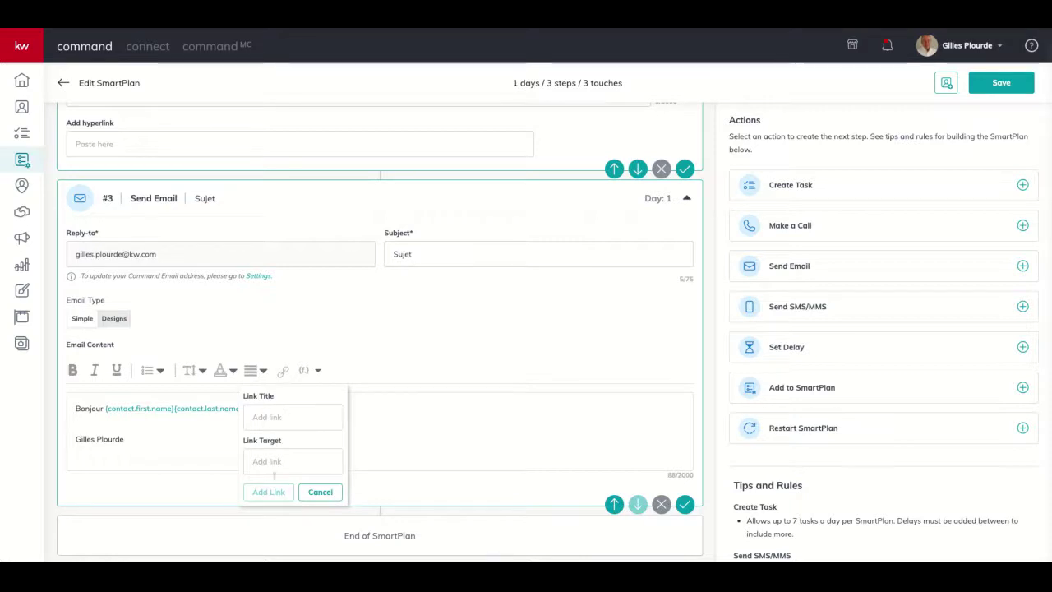
{"action": "left_click", "coordinate": [320, 494]}
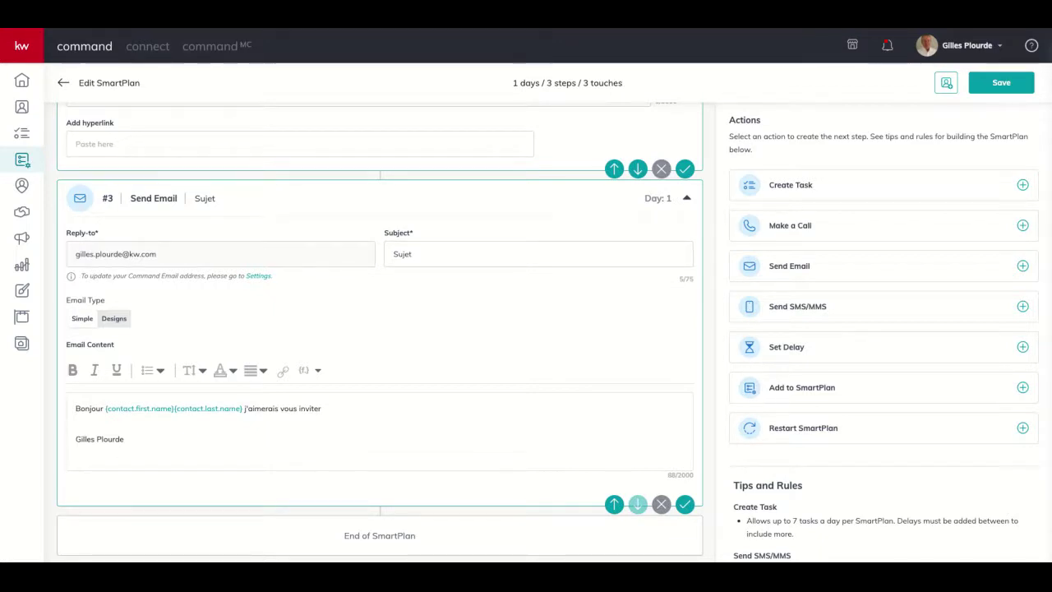
Step: Add a Send SMS/MMS step and begin its text with "Bonjour" and the contact.first.name placeholder
{"action": "scroll", "coordinate": [580, 462], "scroll_direction": "down", "scroll_amount": 1}
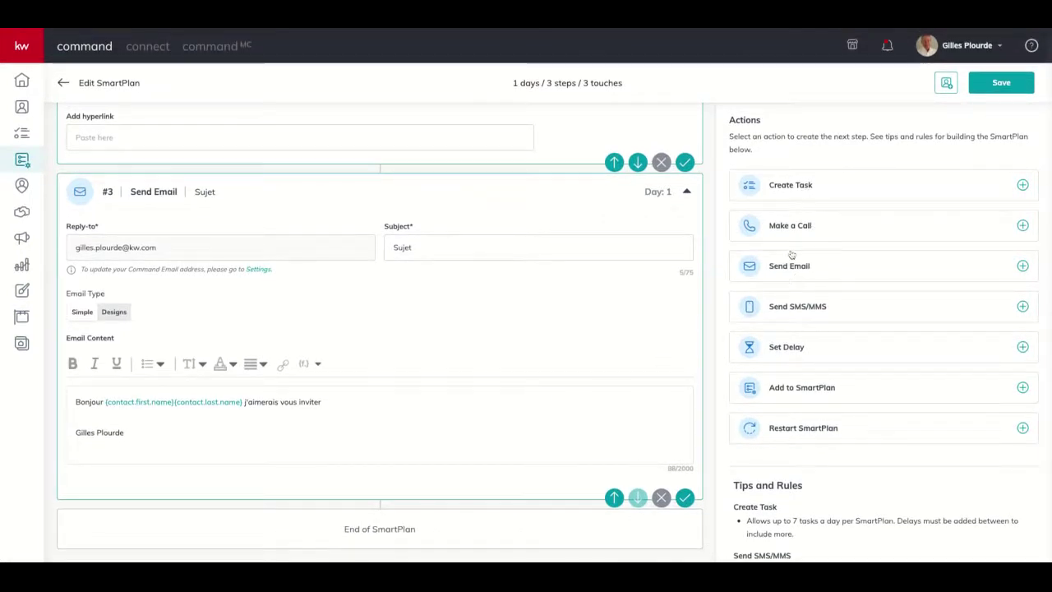
{"action": "left_click", "coordinate": [786, 308]}
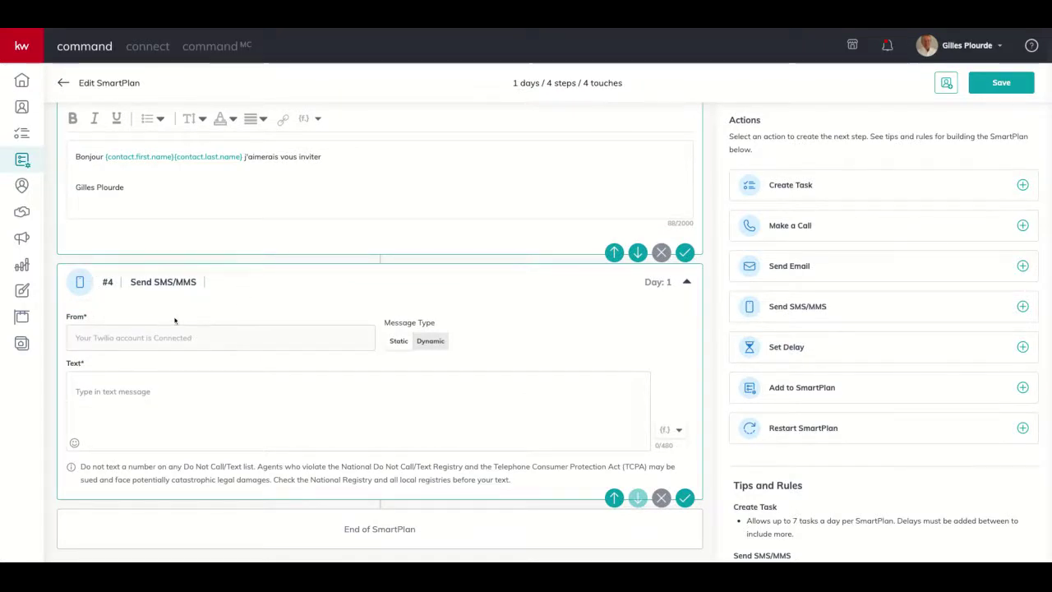
{"action": "left_click", "coordinate": [83, 393]}
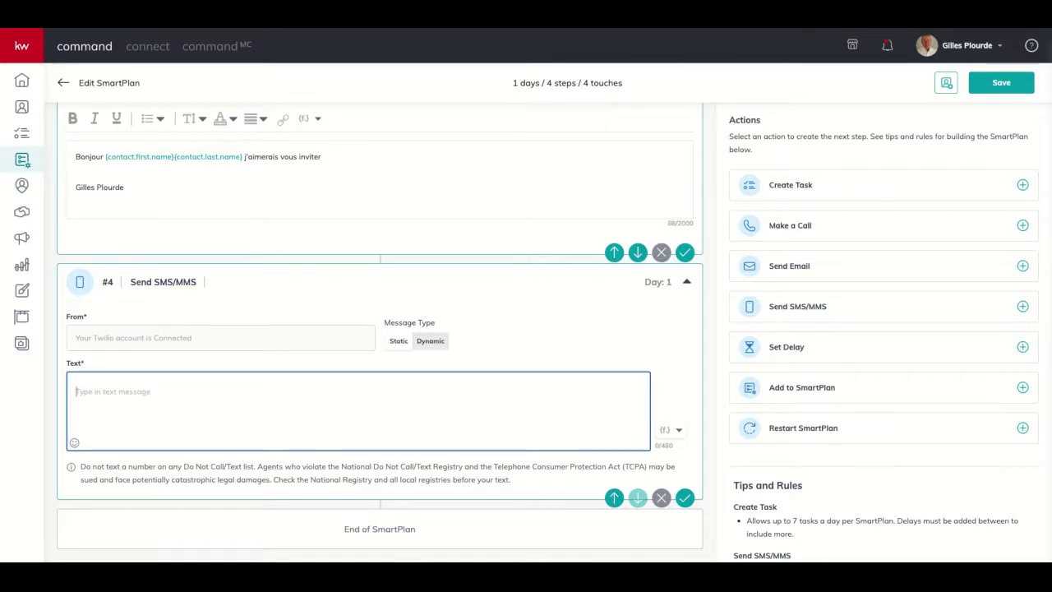
{"action": "type", "text": "Bonjour"}
{"action": "left_click", "coordinate": [666, 429]}
{"action": "left_click", "coordinate": [614, 173]}
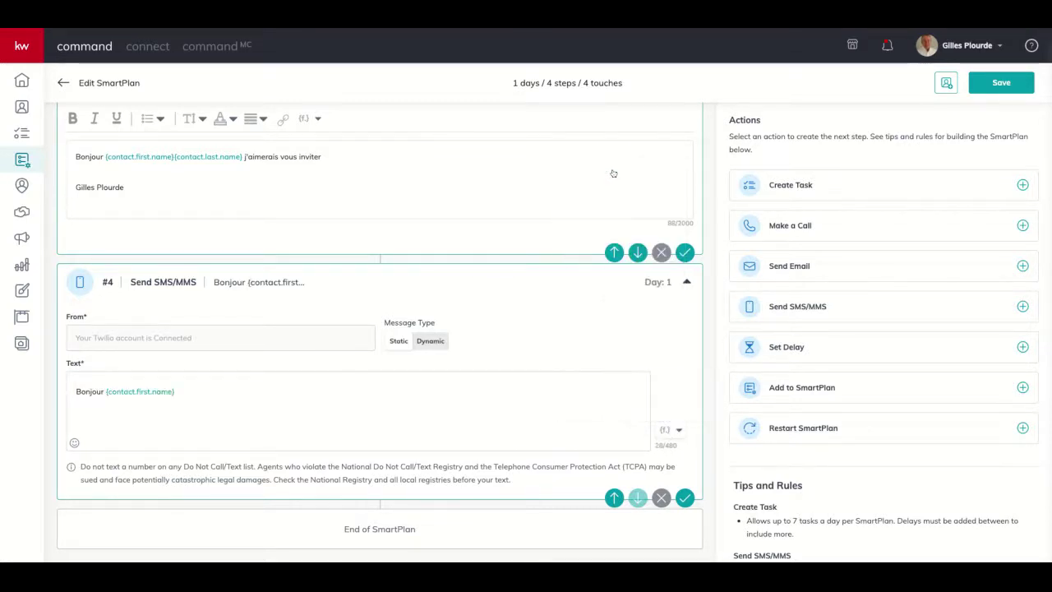
Step: Continue the SMS text with "ici" followed by the agent.first.name and agent.last.name placeholders
{"action": "left_click", "coordinate": [189, 390]}
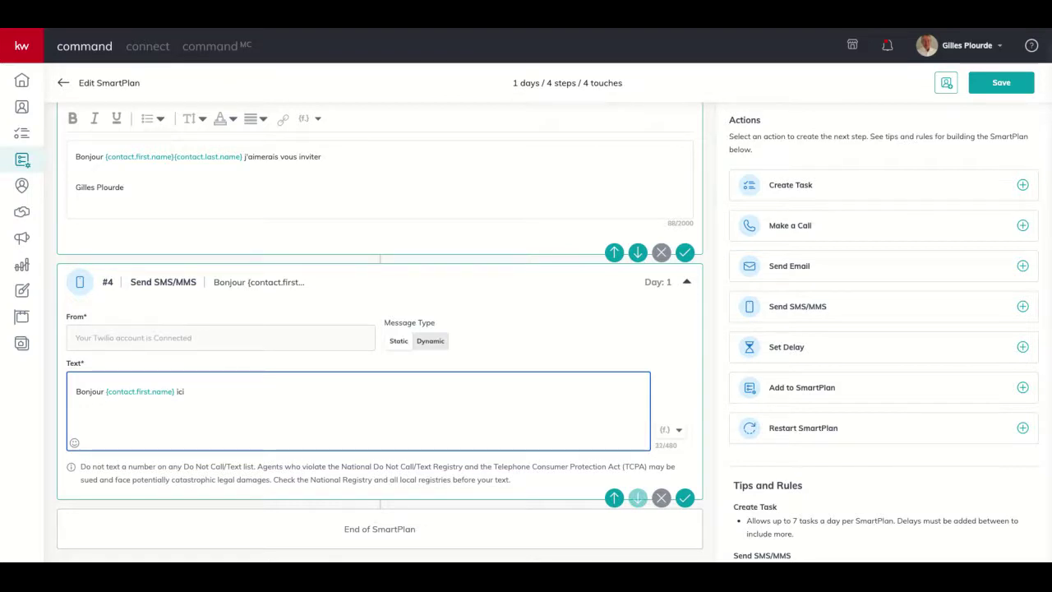
{"action": "type", "text": "ici"}
{"action": "left_click", "coordinate": [678, 431]}
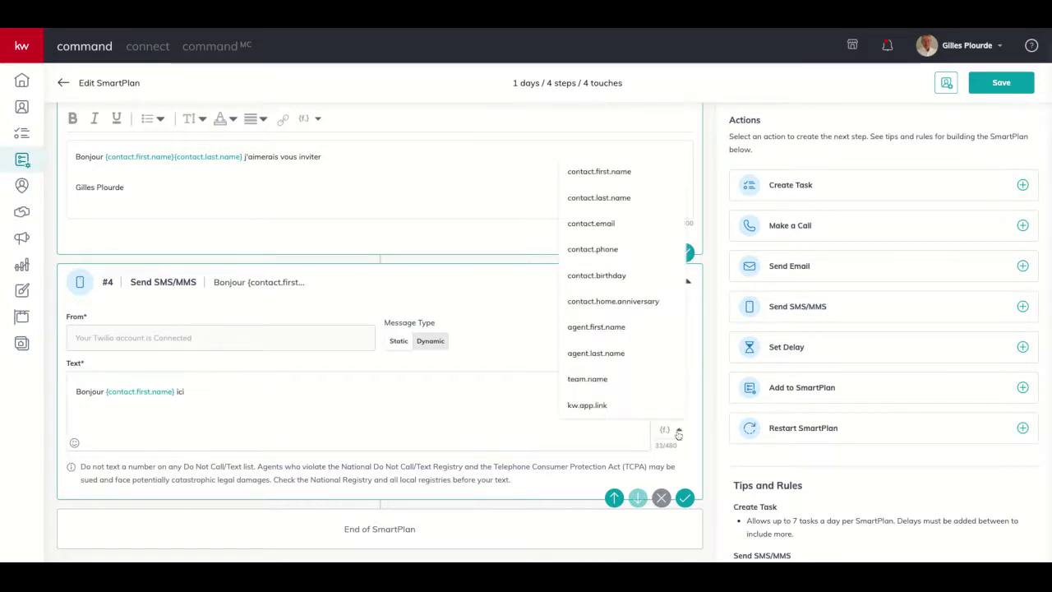
{"action": "left_click", "coordinate": [599, 328]}
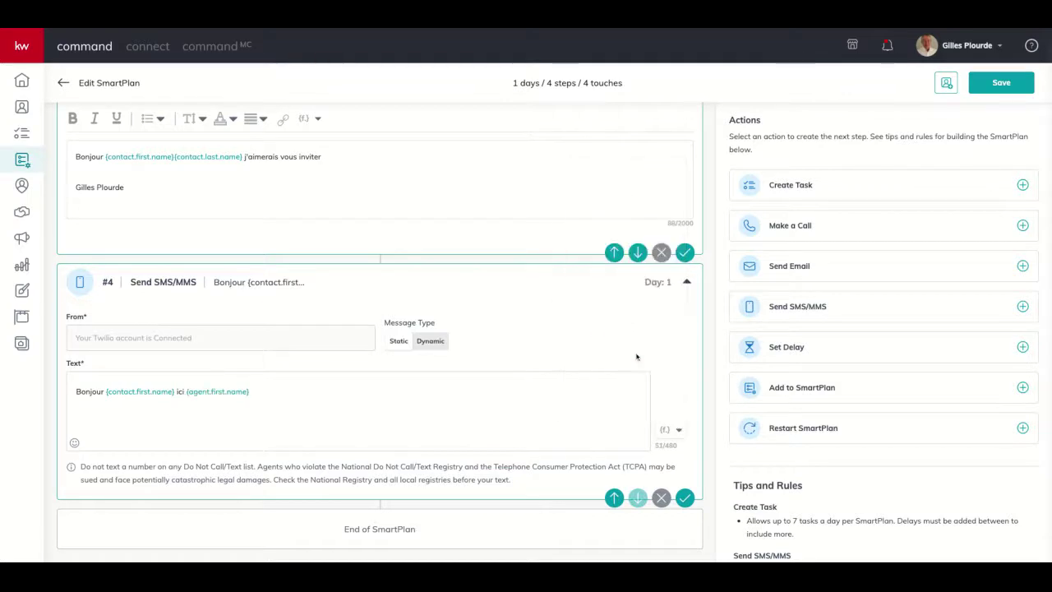
{"action": "left_click", "coordinate": [677, 431]}
{"action": "left_click", "coordinate": [609, 352]}
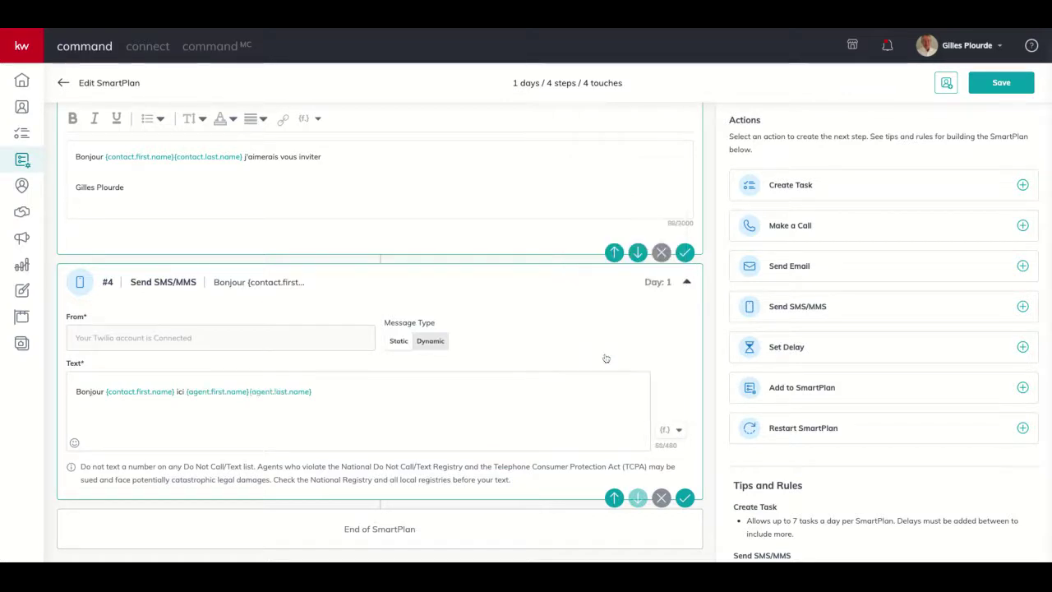
Step: End the SMS text with "avec KW" and look at the available emojis without inserting one
{"action": "left_click", "coordinate": [334, 400]}
{"action": "type", "text": "avec KW"}
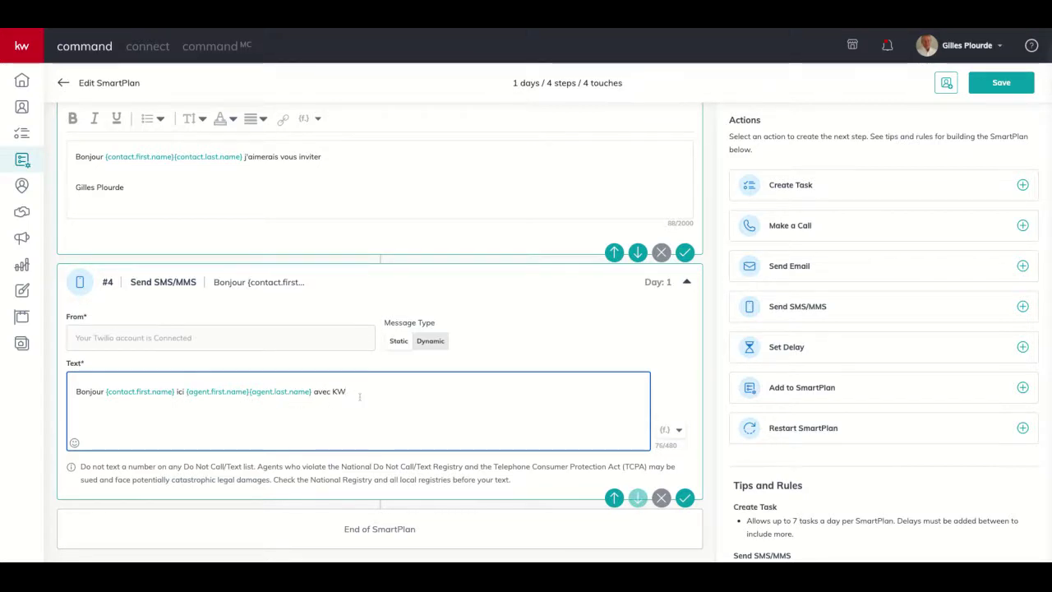
{"action": "left_click", "coordinate": [74, 443]}
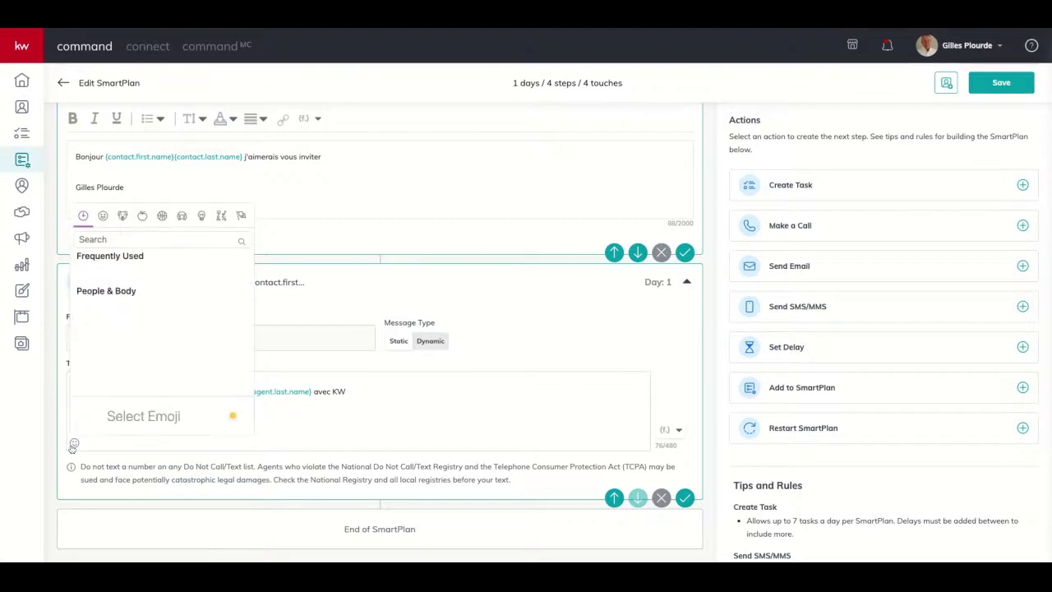
{"action": "left_click", "coordinate": [380, 394]}
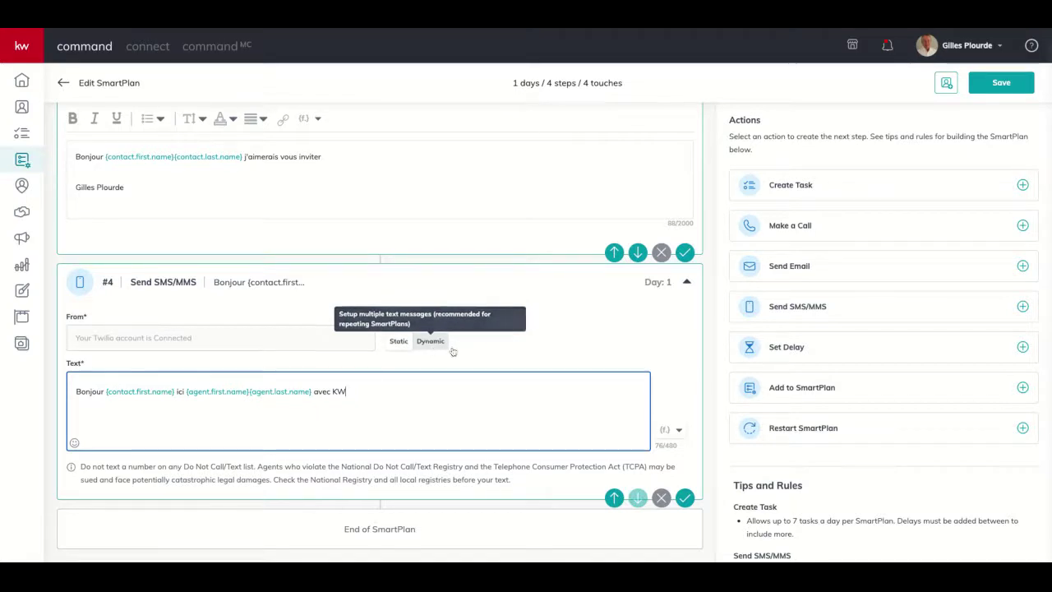
Step: Add a Set Delay step after the SMS and set it to 7 days
{"action": "left_click", "coordinate": [784, 346]}
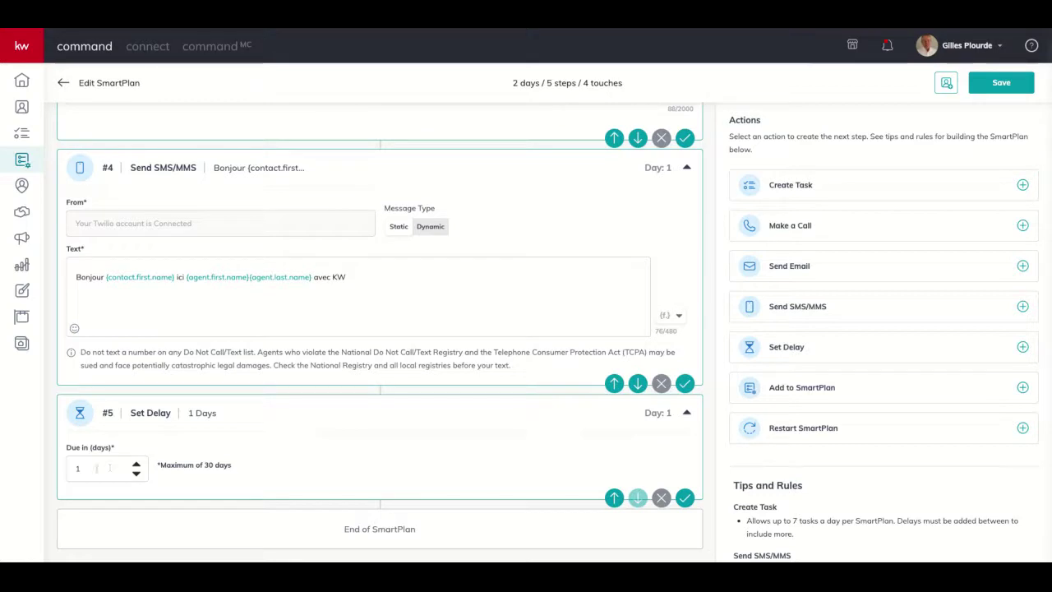
{"action": "left_click", "coordinate": [91, 468]}
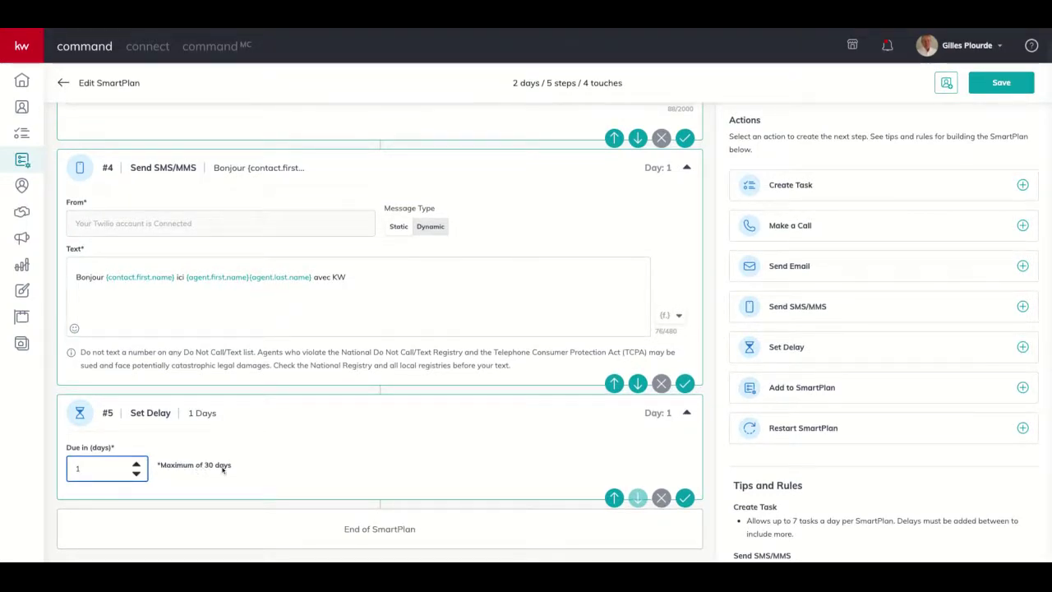
{"action": "left_click", "coordinate": [137, 463]}
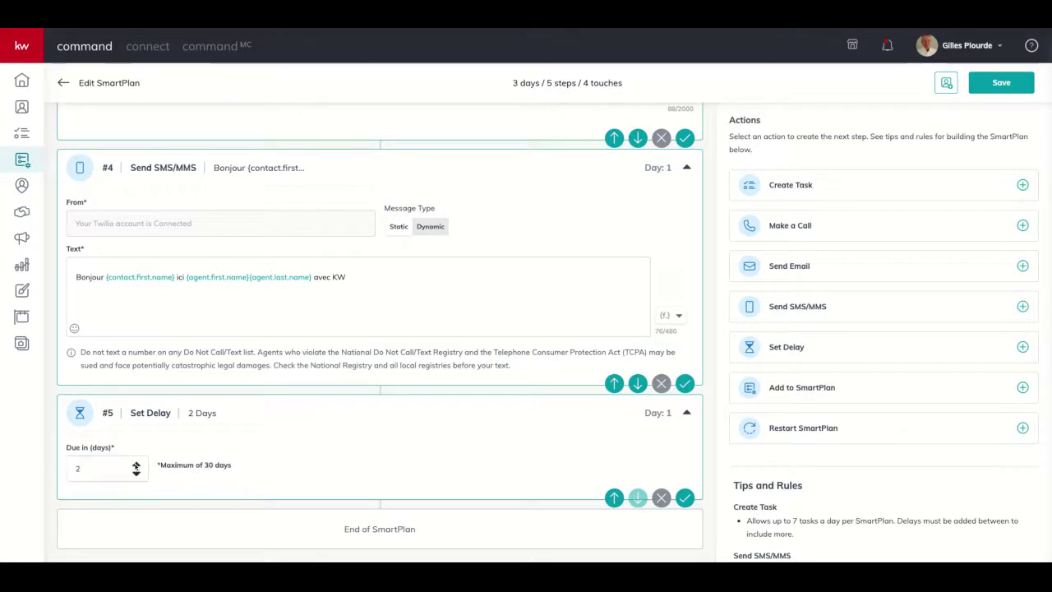
{"action": "left_click", "coordinate": [137, 465]}
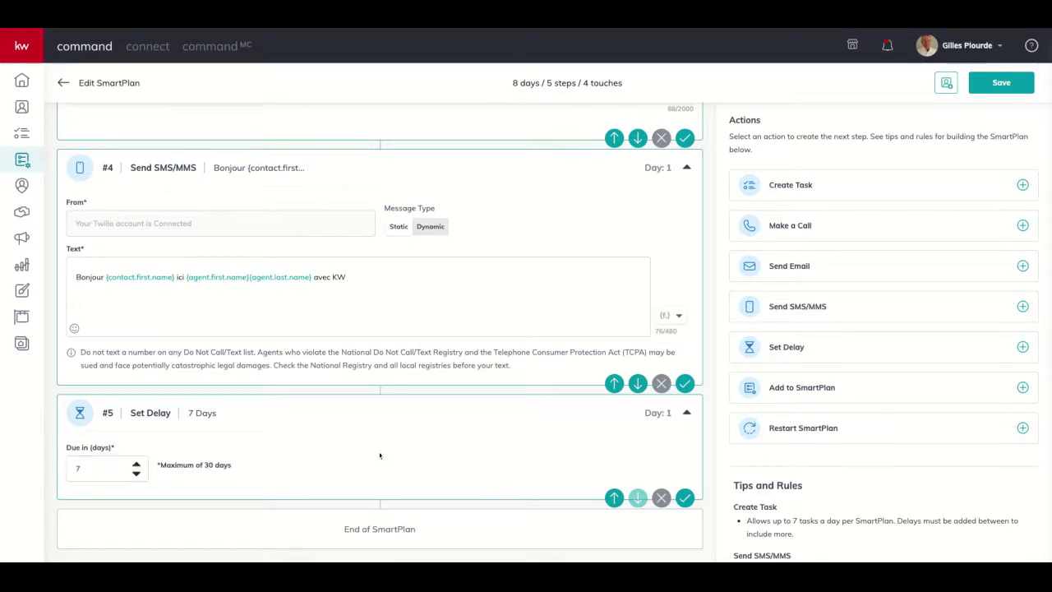
Step: Add an Add to SmartPlan step, search for "neigh" and choose Bi-Weekly Neighborhood Nurture
{"action": "left_click", "coordinate": [794, 389]}
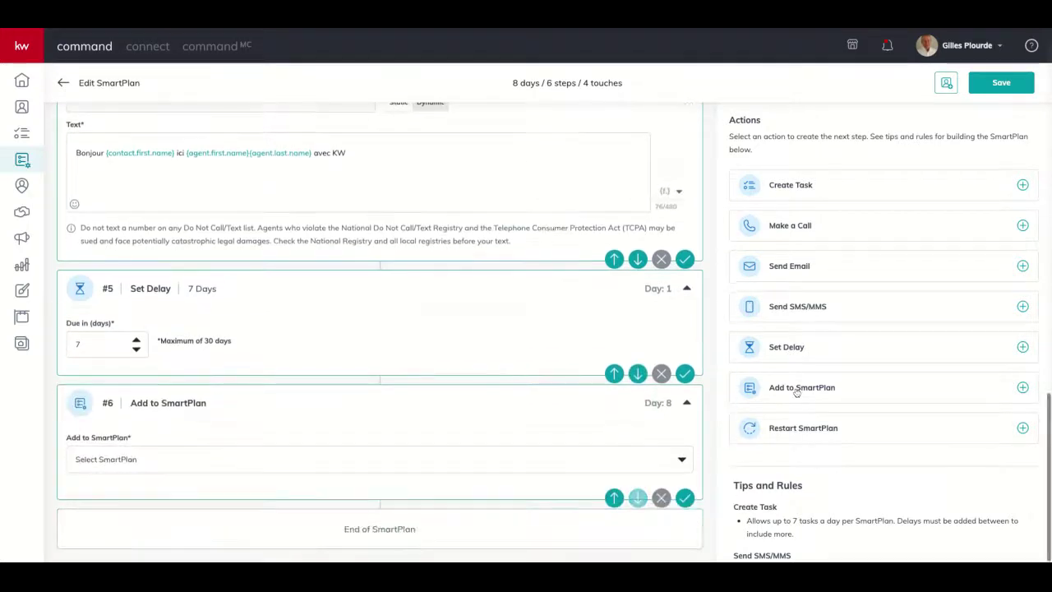
{"action": "left_click", "coordinate": [117, 460]}
{"action": "left_click", "coordinate": [128, 483]}
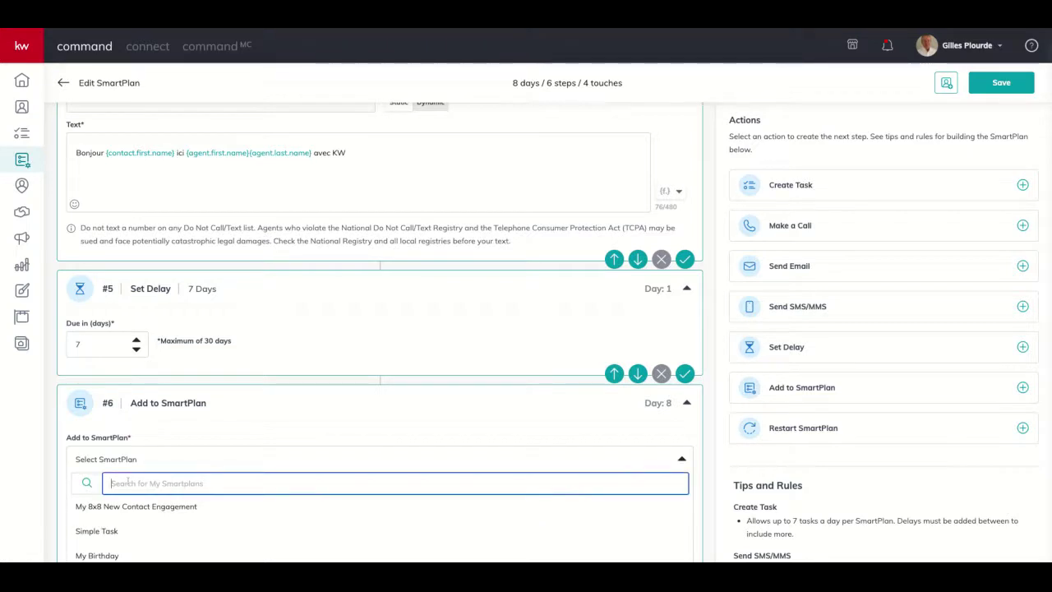
{"action": "type", "text": "neigh"}
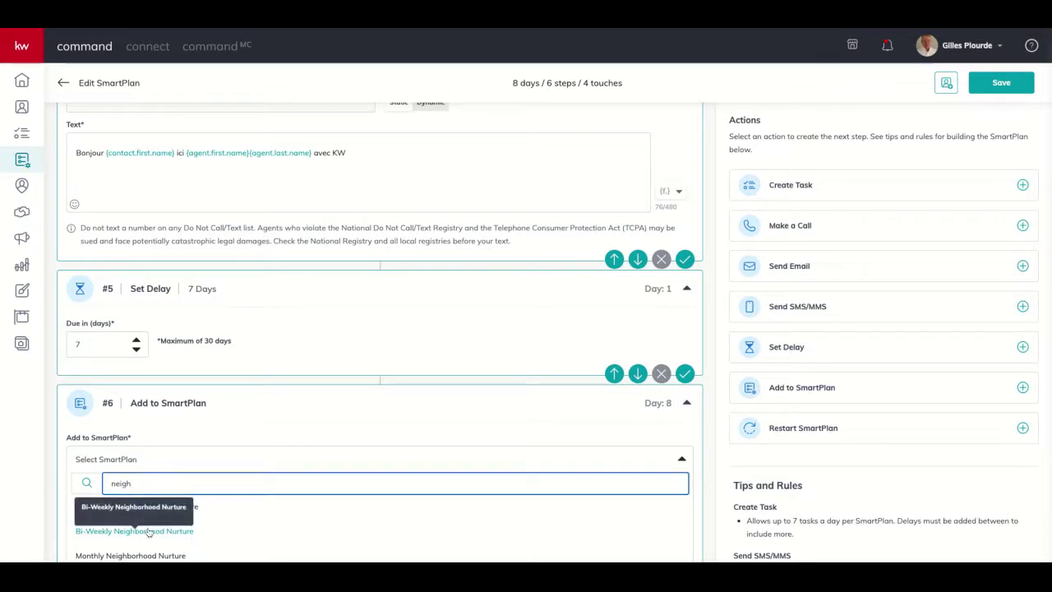
{"action": "left_click", "coordinate": [149, 532]}
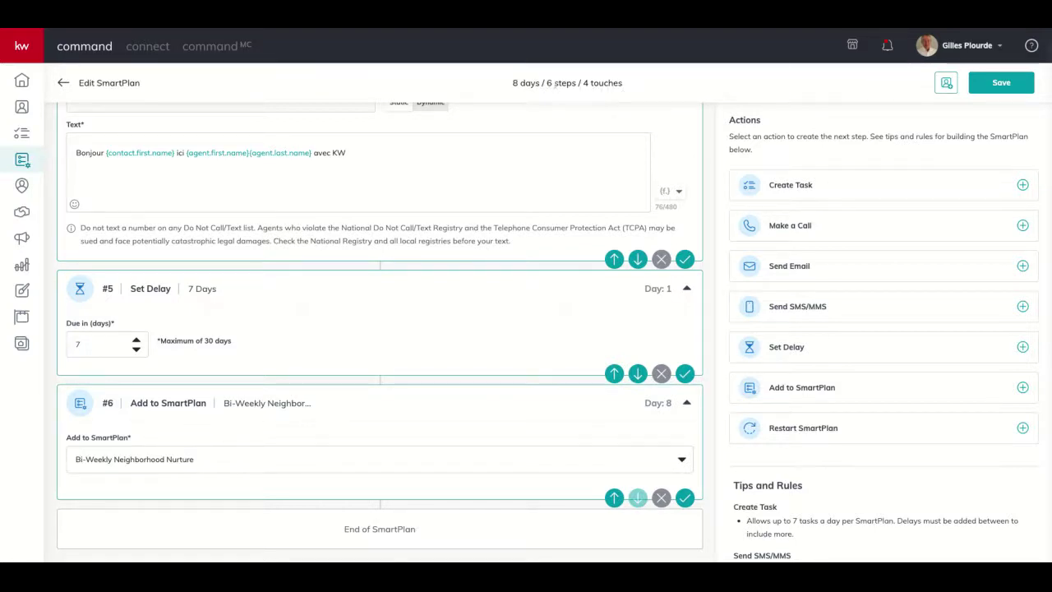
Step: Add a Restart SmartPlan step, keep it at 1 repeat and try to confirm it
{"action": "left_click", "coordinate": [766, 430]}
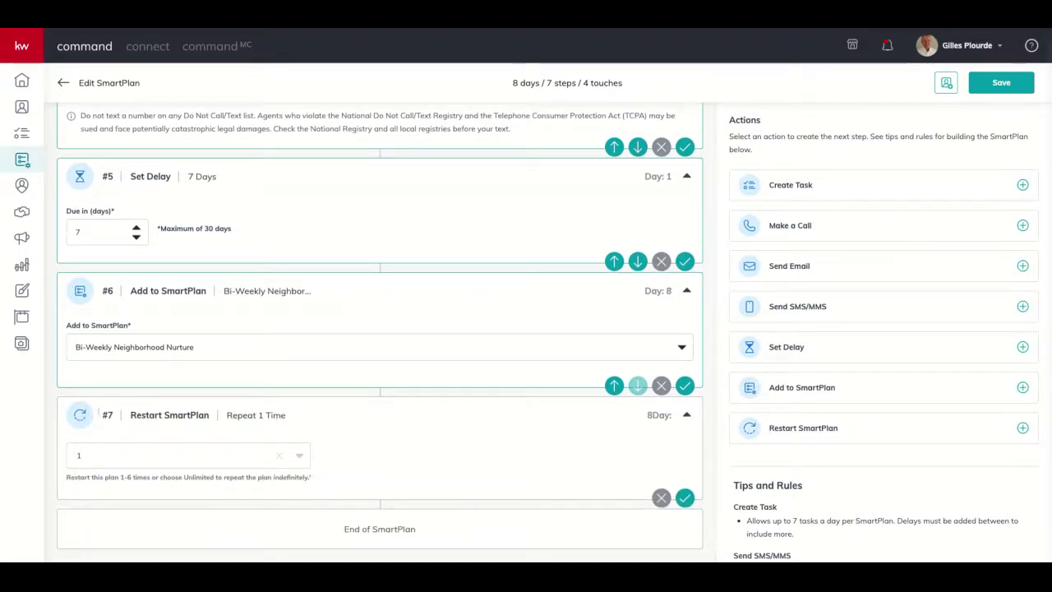
{"action": "left_click", "coordinate": [123, 454]}
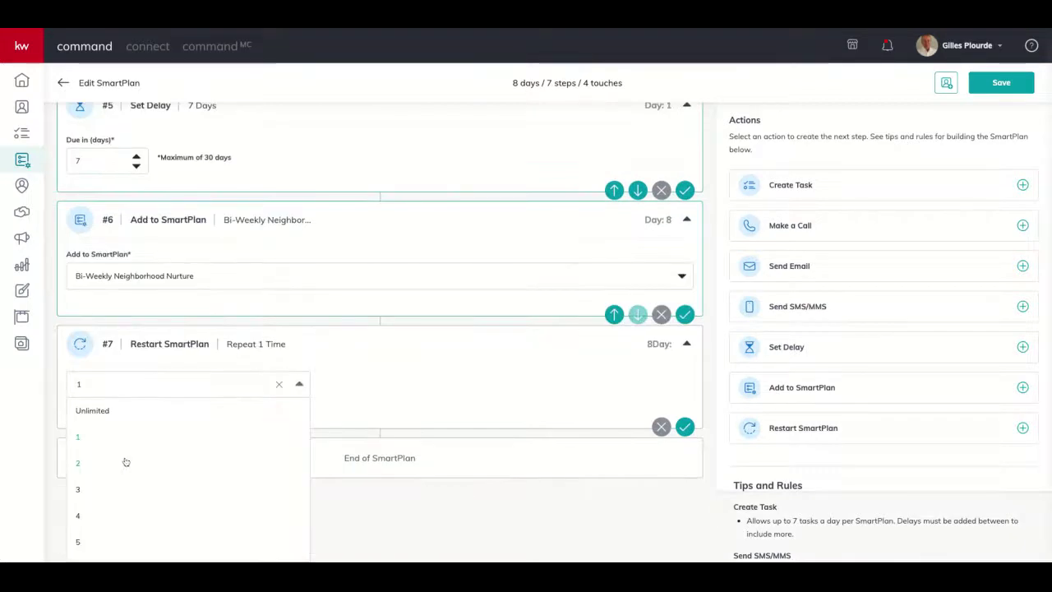
{"action": "left_click", "coordinate": [389, 397]}
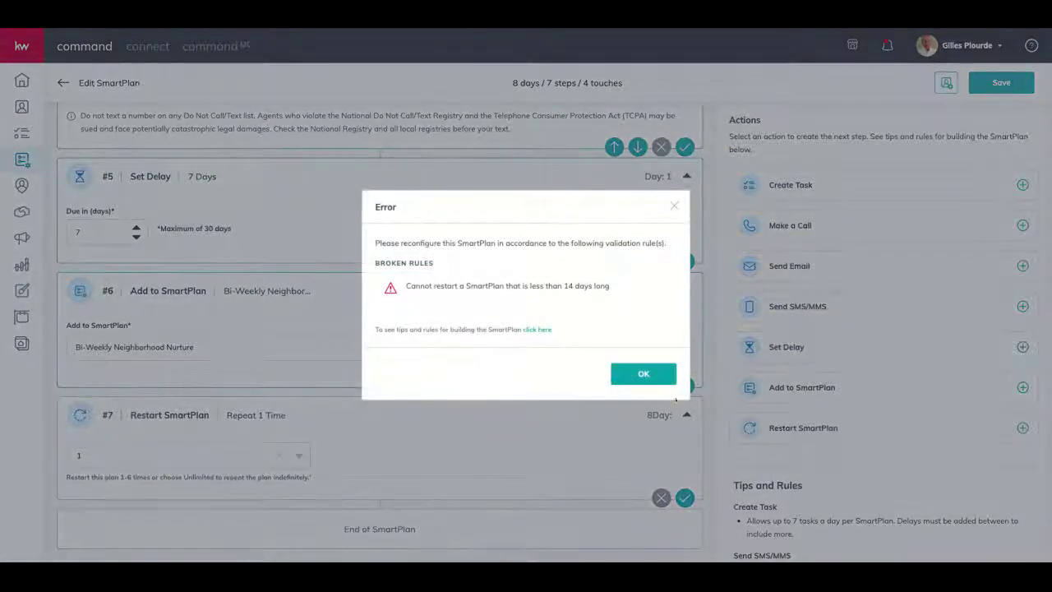
{"action": "left_click", "coordinate": [673, 208]}
Step: Review the SmartPlan back to its first step and read the Tips and Rules for each action type
{"action": "scroll", "coordinate": [473, 212], "scroll_direction": "up", "scroll_amount": 10}
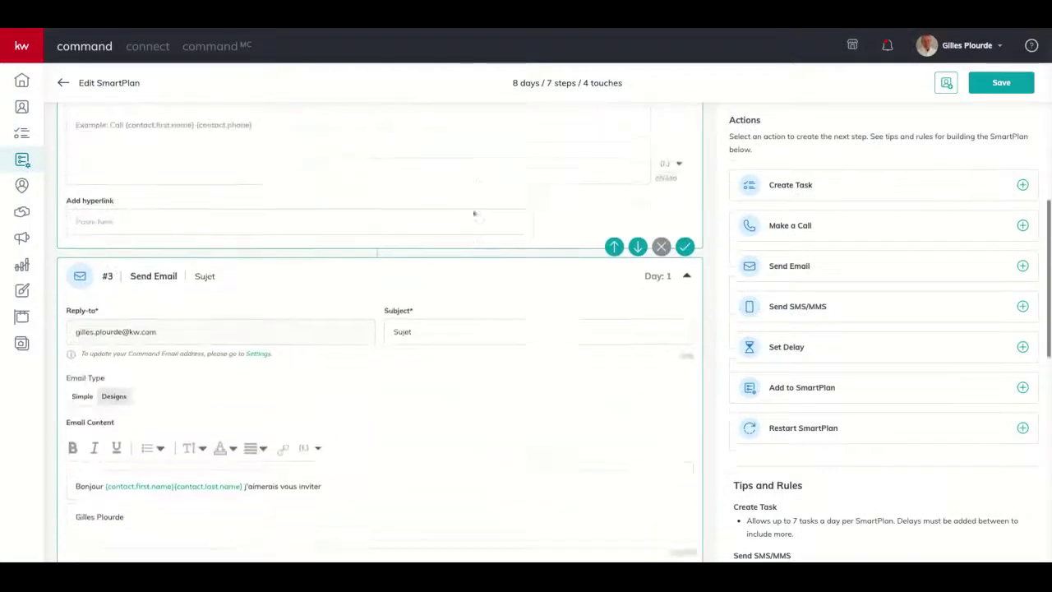
{"action": "scroll", "coordinate": [474, 212], "scroll_direction": "up", "scroll_amount": 5}
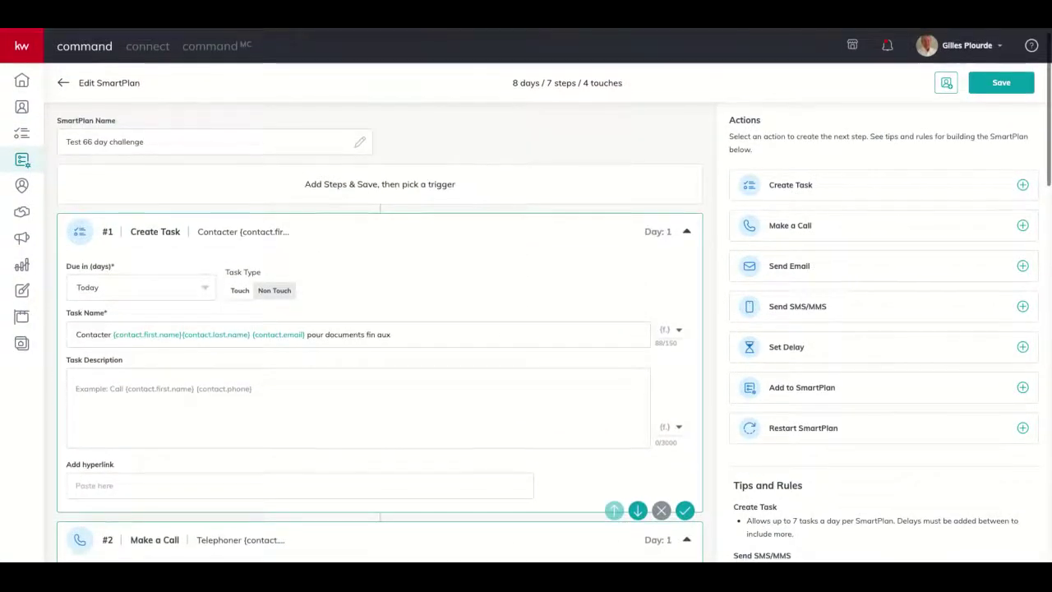
{"action": "scroll", "coordinate": [113, 151], "scroll_direction": "down", "scroll_amount": 1}
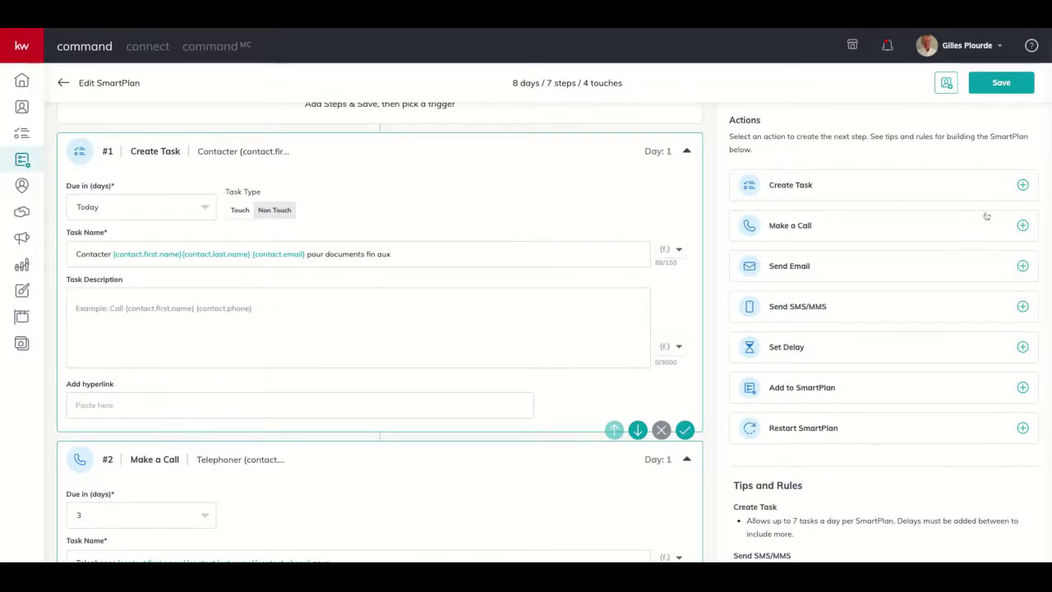
{"action": "scroll", "coordinate": [779, 465], "scroll_direction": "down", "scroll_amount": 3}
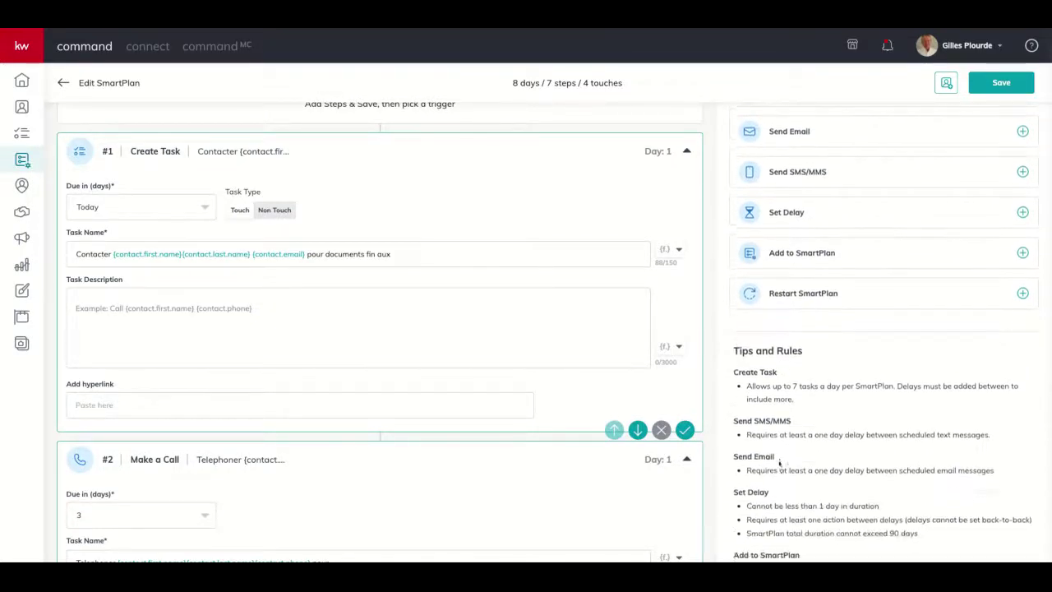
{"action": "scroll", "coordinate": [779, 464], "scroll_direction": "down", "scroll_amount": 1}
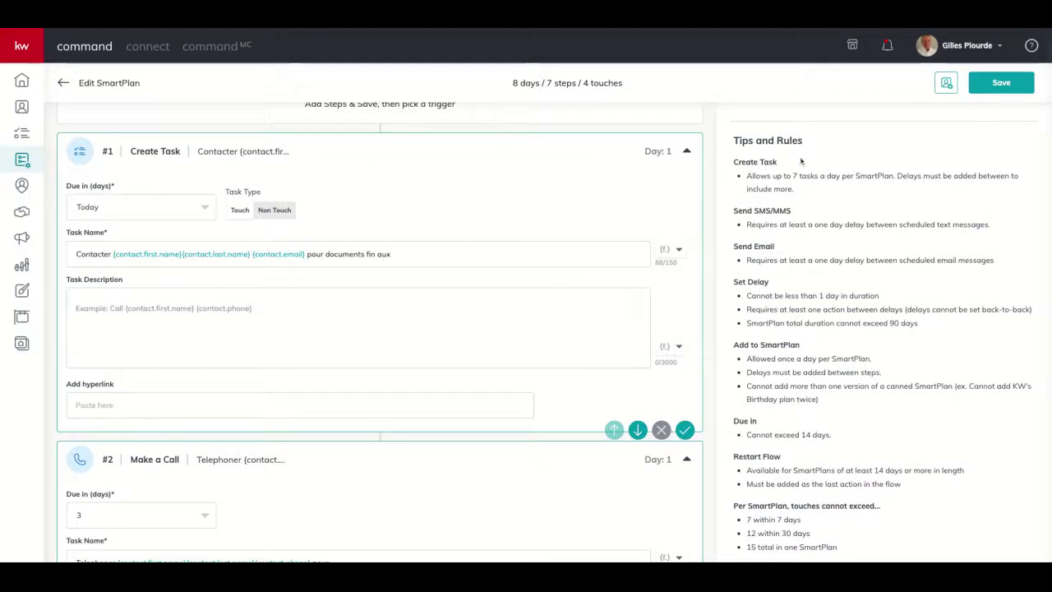
{"action": "scroll", "coordinate": [828, 236], "scroll_direction": "up", "scroll_amount": 4}
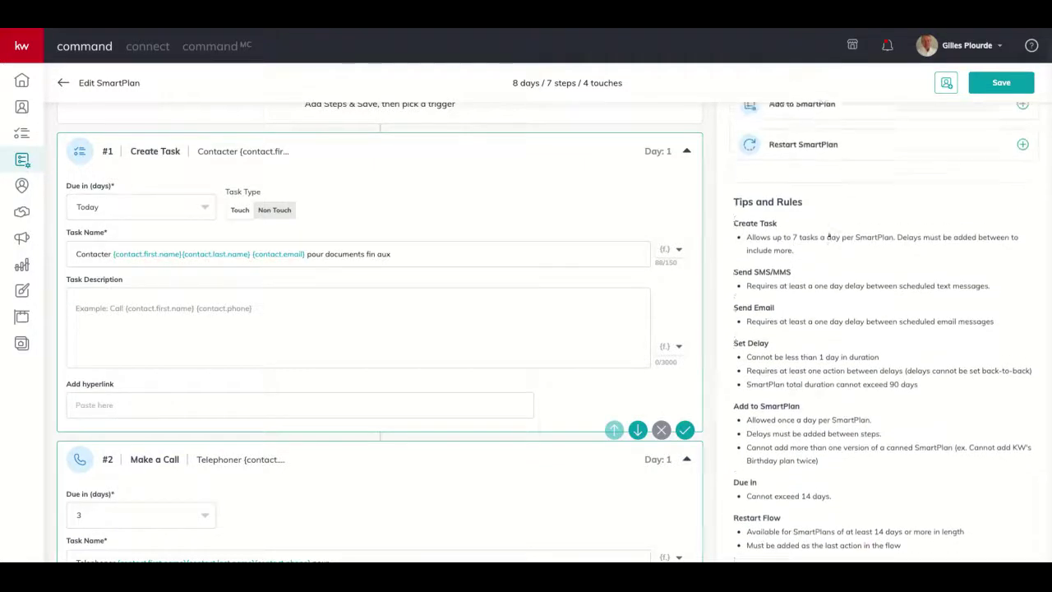
{"action": "scroll", "coordinate": [829, 236], "scroll_direction": "up", "scroll_amount": 3}
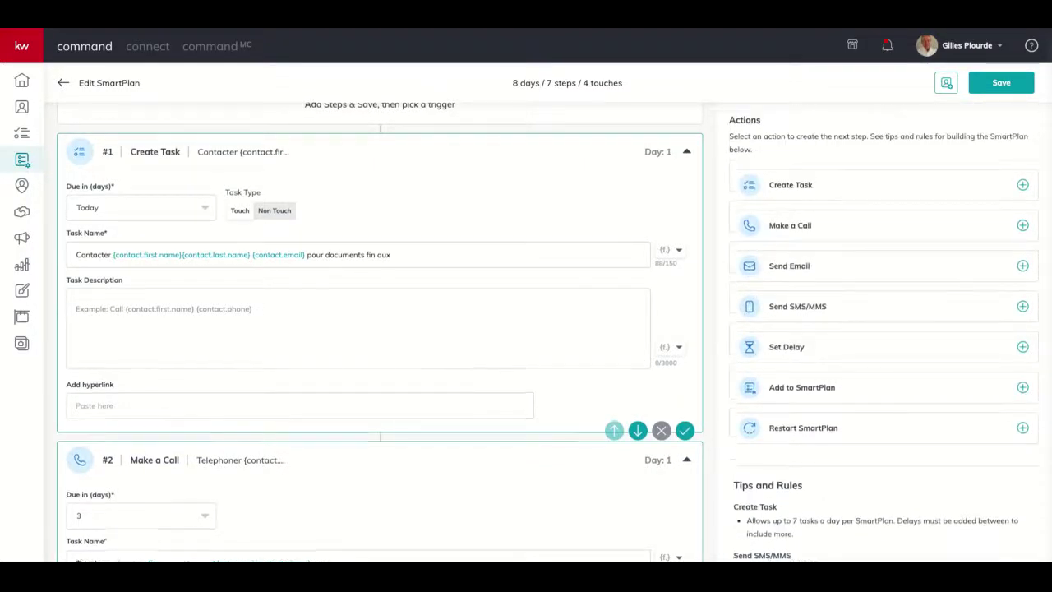